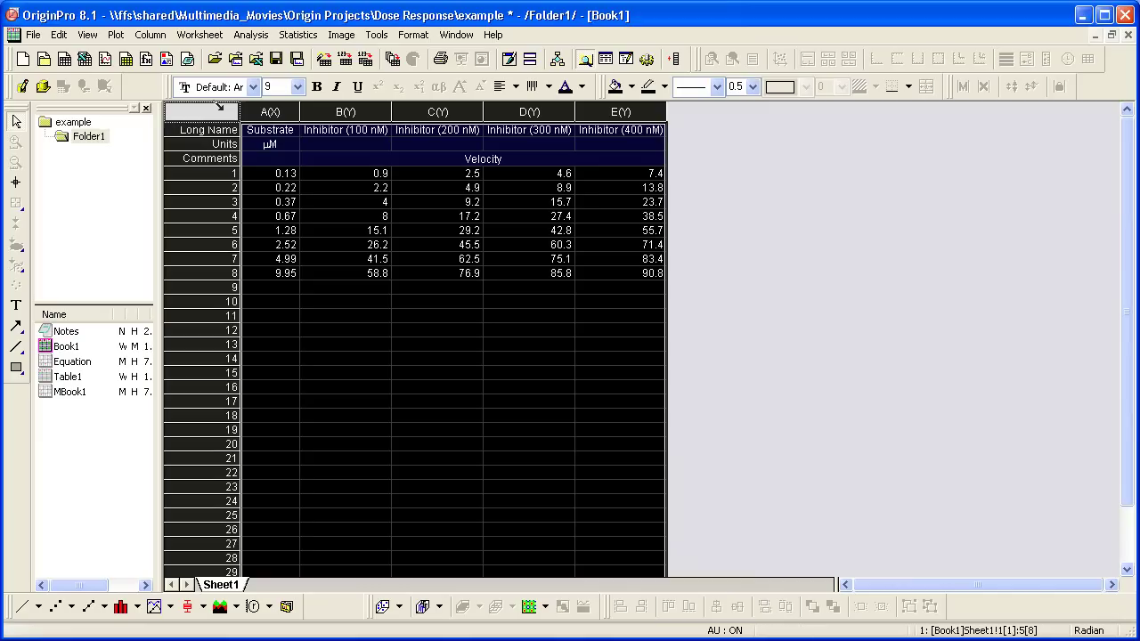
# - Scatter-plot the whole worksheet and retitle the Y axis 'Velocity'
pyautogui.click(222, 109)
pyautogui.click(56, 605)
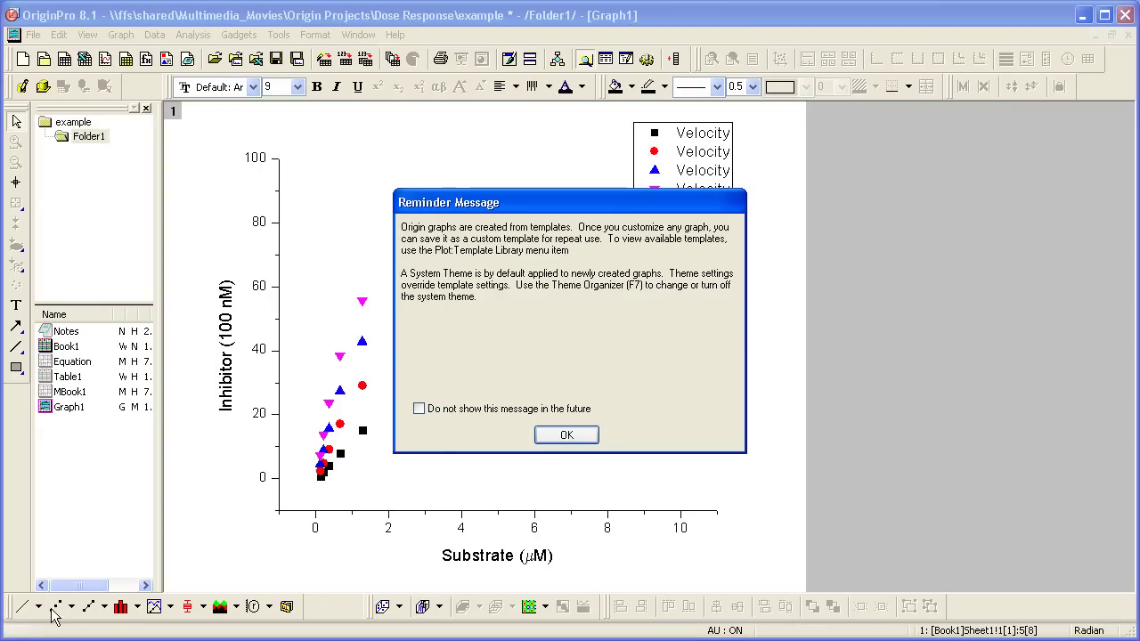
pyautogui.click(561, 434)
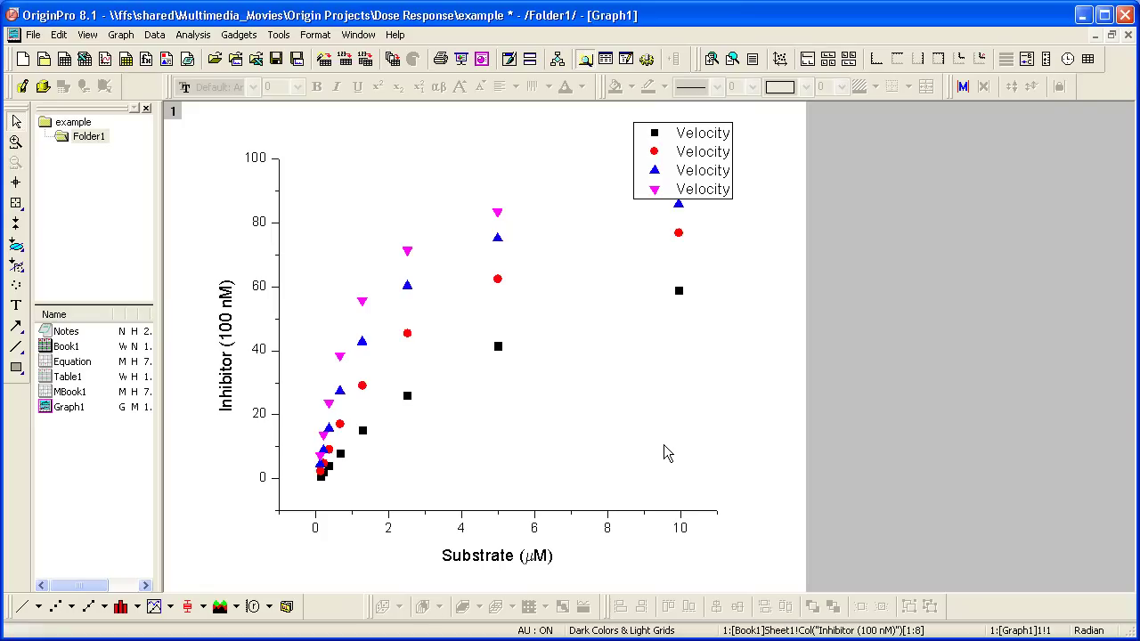
pyautogui.doubleClick(227, 392)
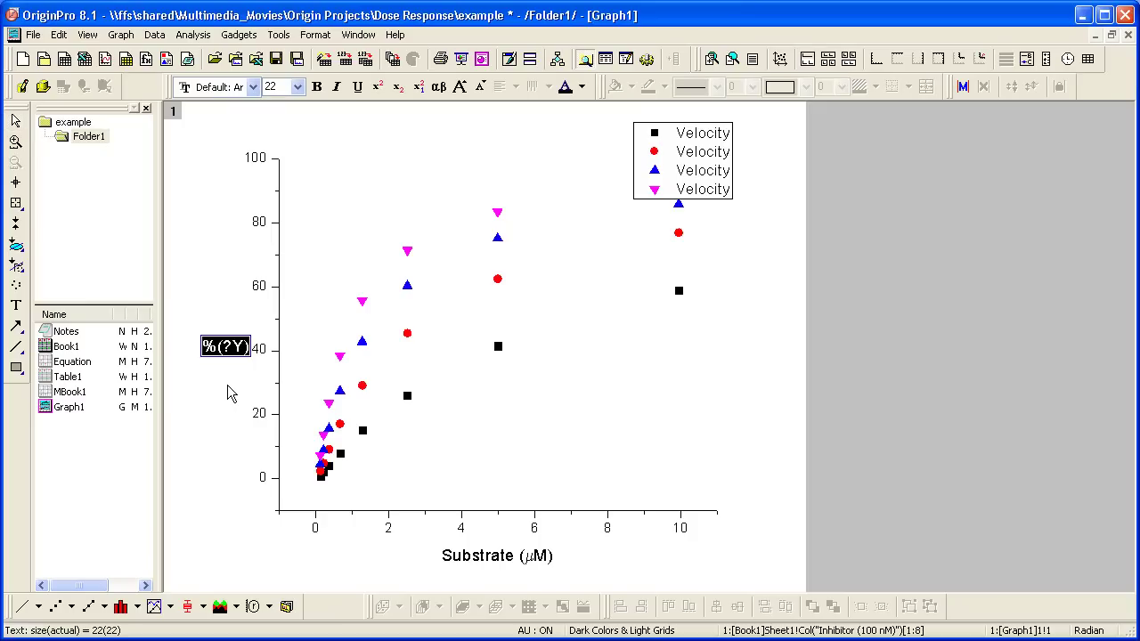
pyautogui.write('Velocity')
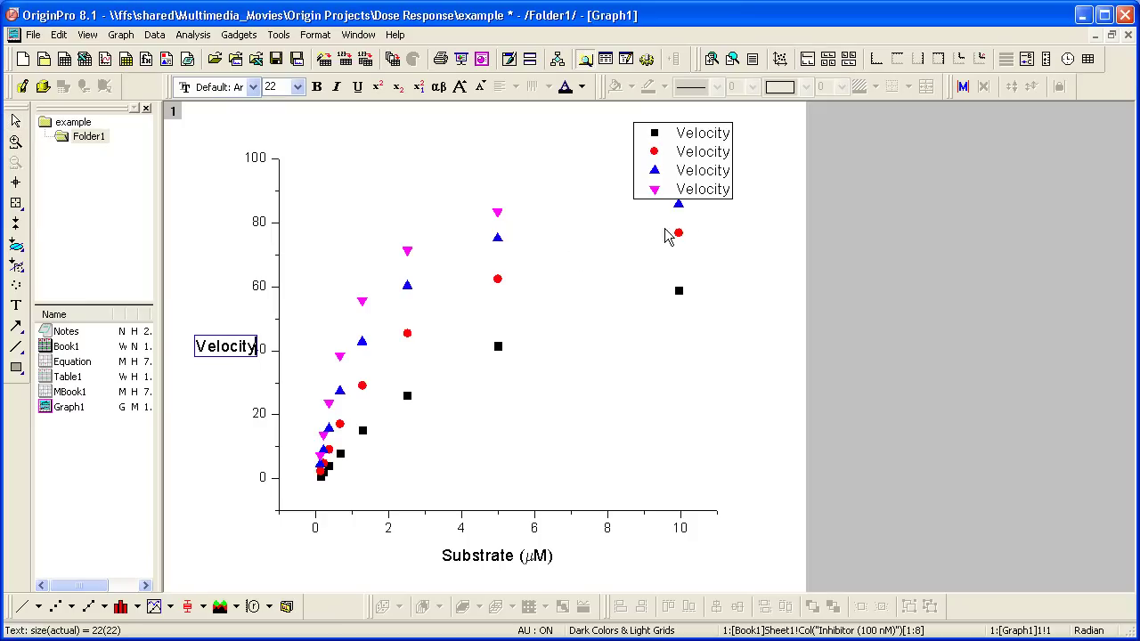
# - Update the legend with Auto Legend Translation Mode set to Long Name & Units
pyautogui.click(214, 398)
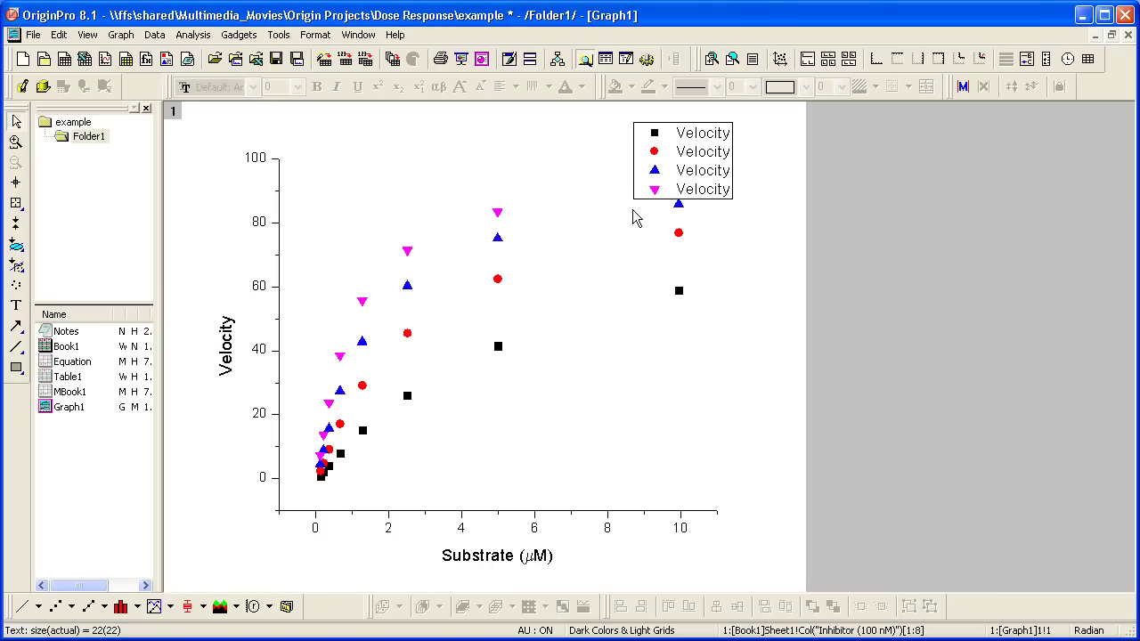
pyautogui.click(121, 35)
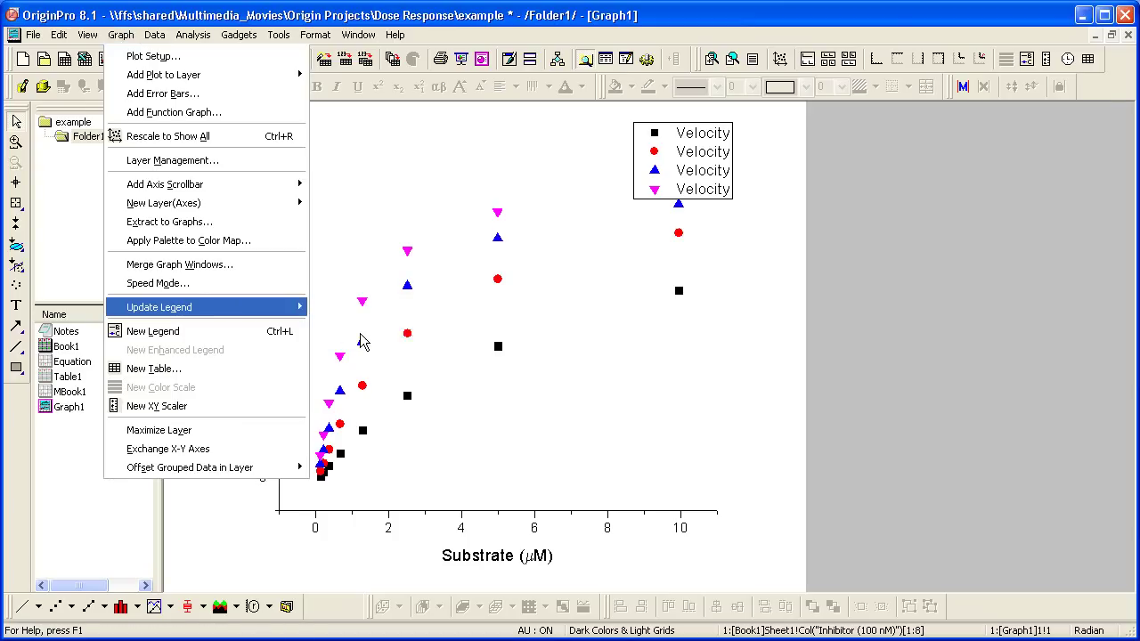
pyautogui.press('Return')
pyautogui.click(709, 357)
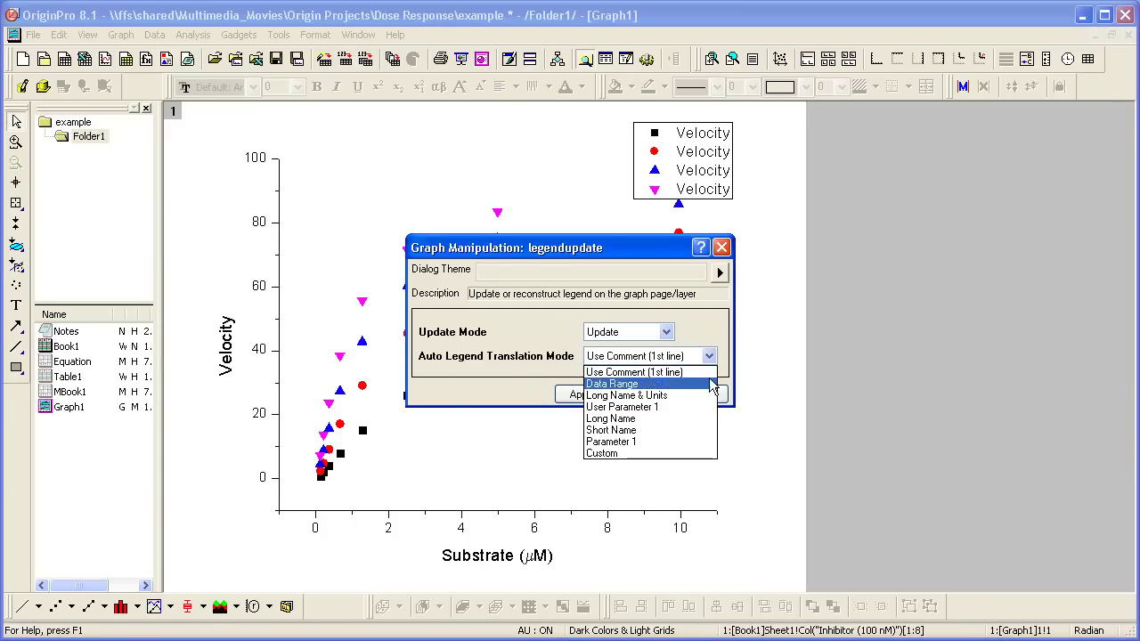
pyautogui.click(705, 397)
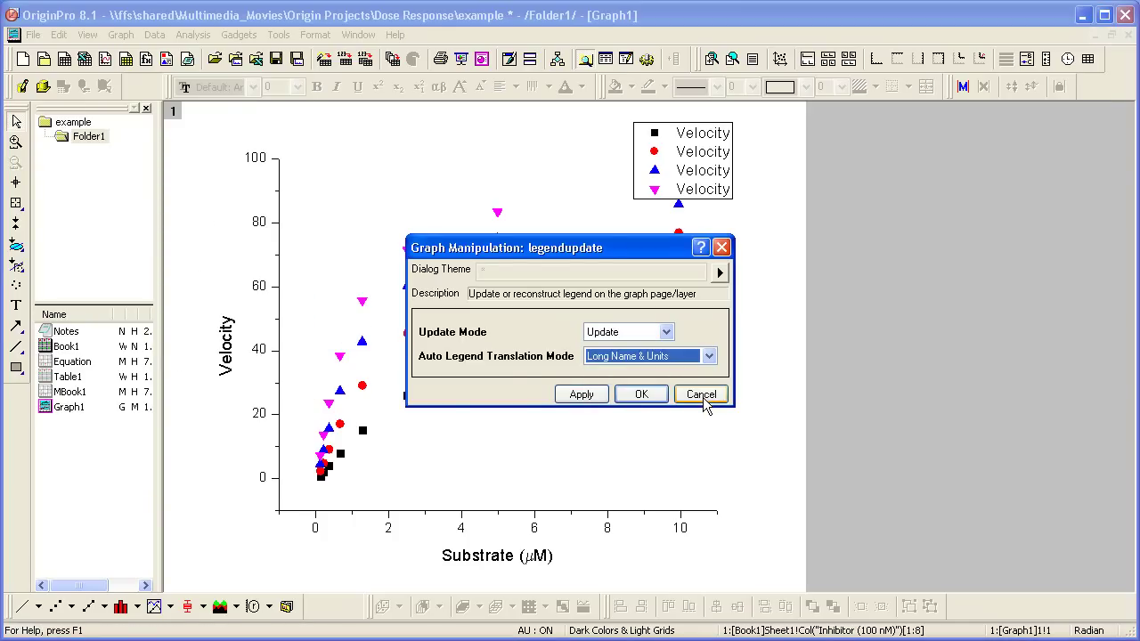
pyautogui.click(641, 397)
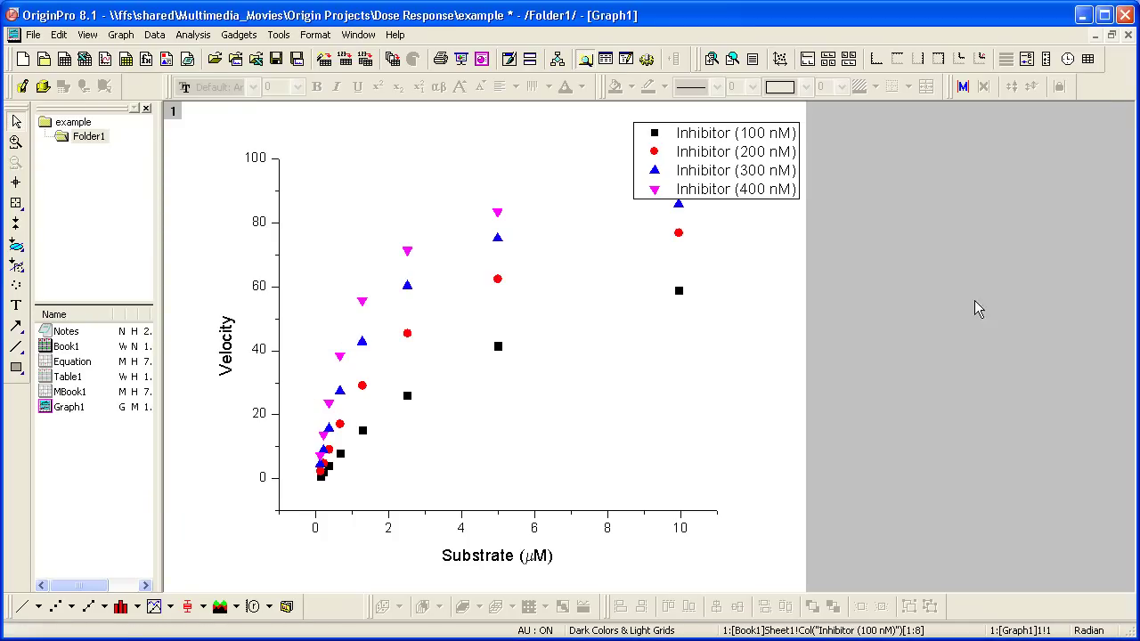
# - Check the worksheet's Long Name row beside a restored Graph1, then re-maximize Graph1
pyautogui.click(1111, 35)
pyautogui.moveTo(545, 140); pyautogui.dragTo(615, 242)
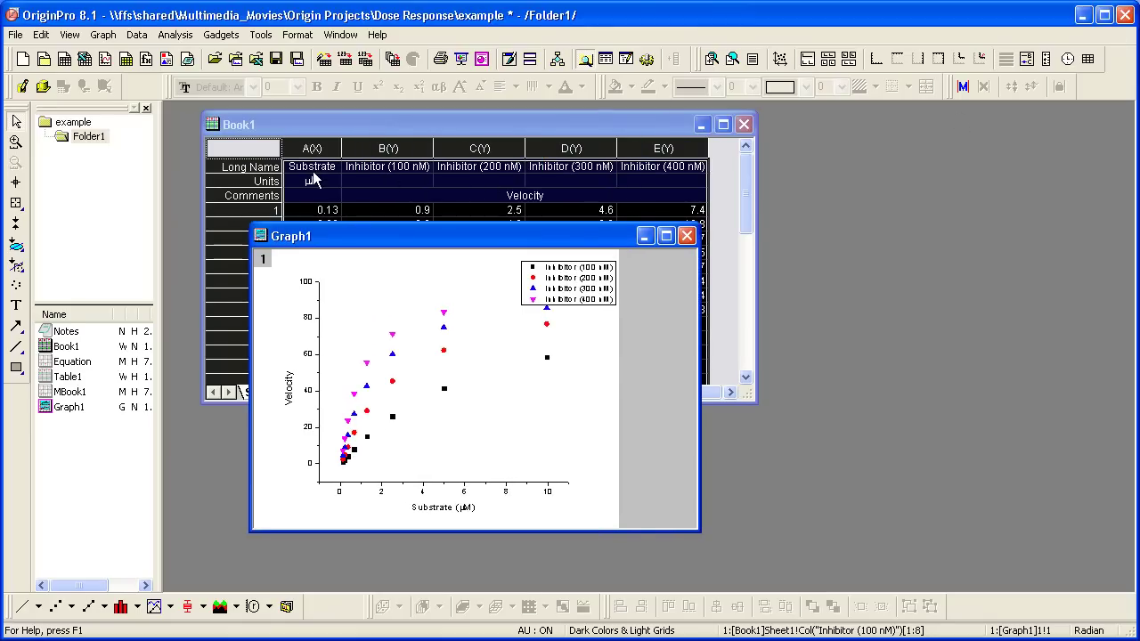
pyautogui.click(236, 172)
pyautogui.click(635, 449)
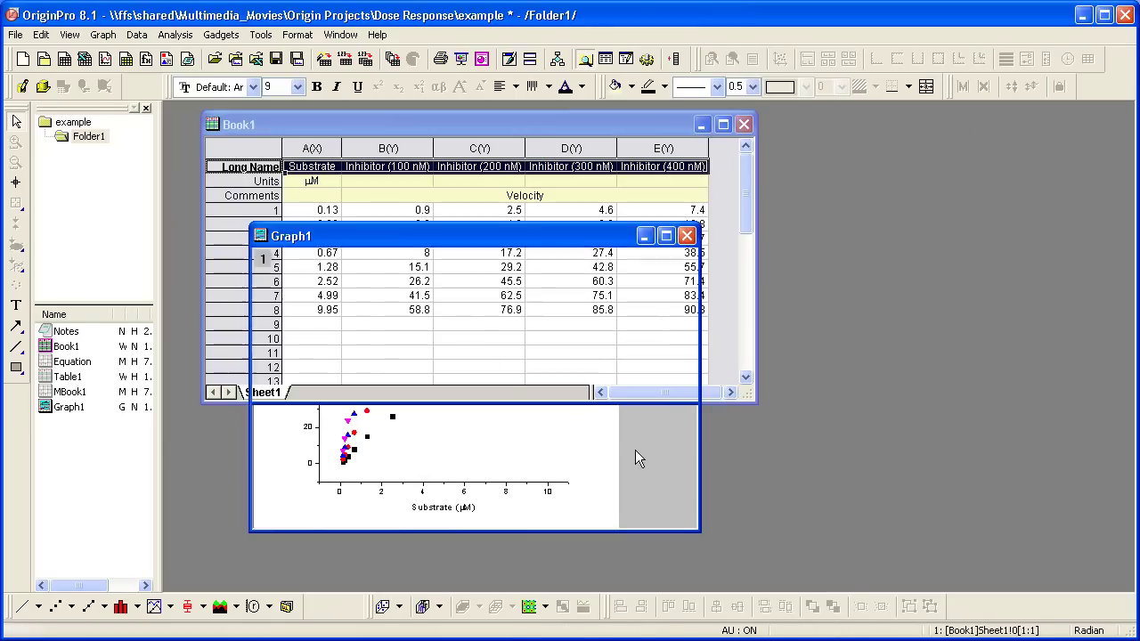
pyautogui.doubleClick(557, 238)
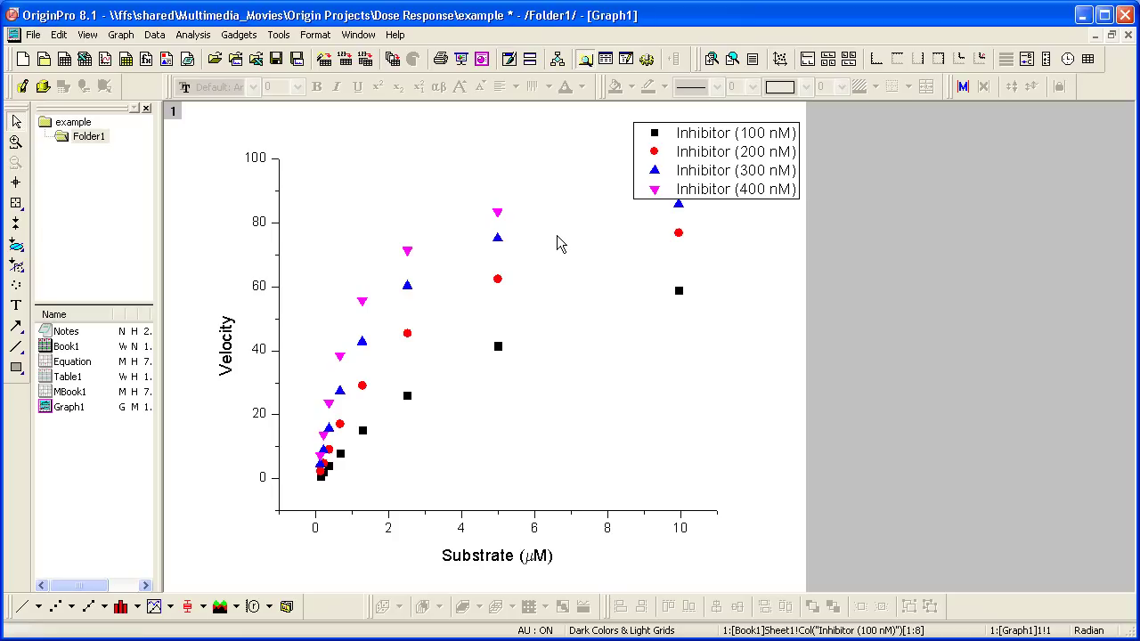
pyautogui.click(201, 39)
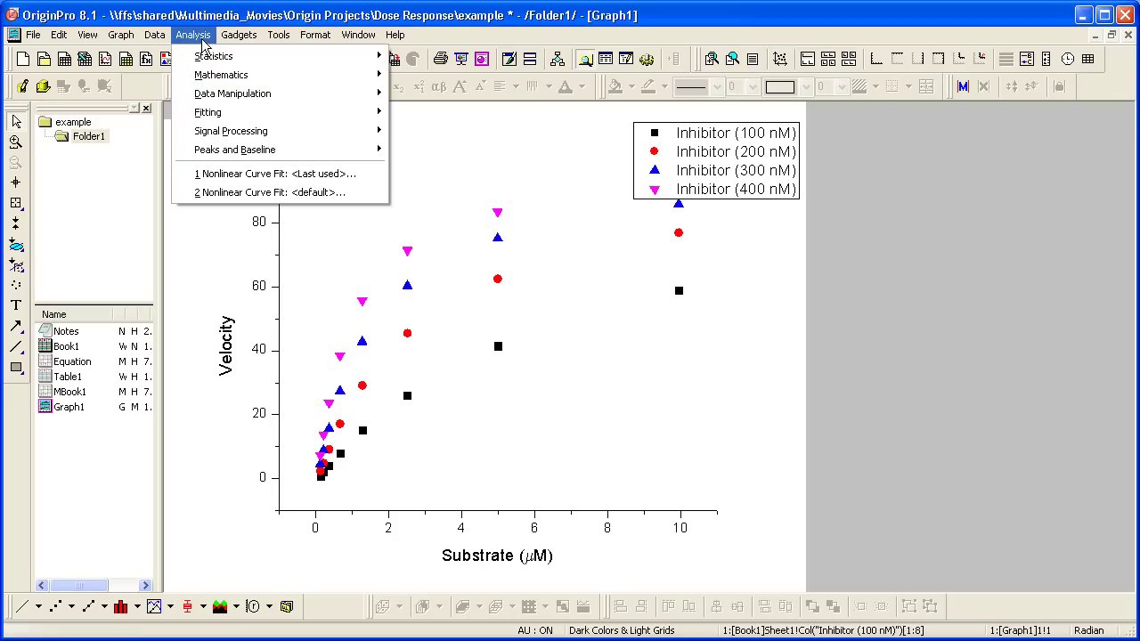
pyautogui.moveTo(247, 112)
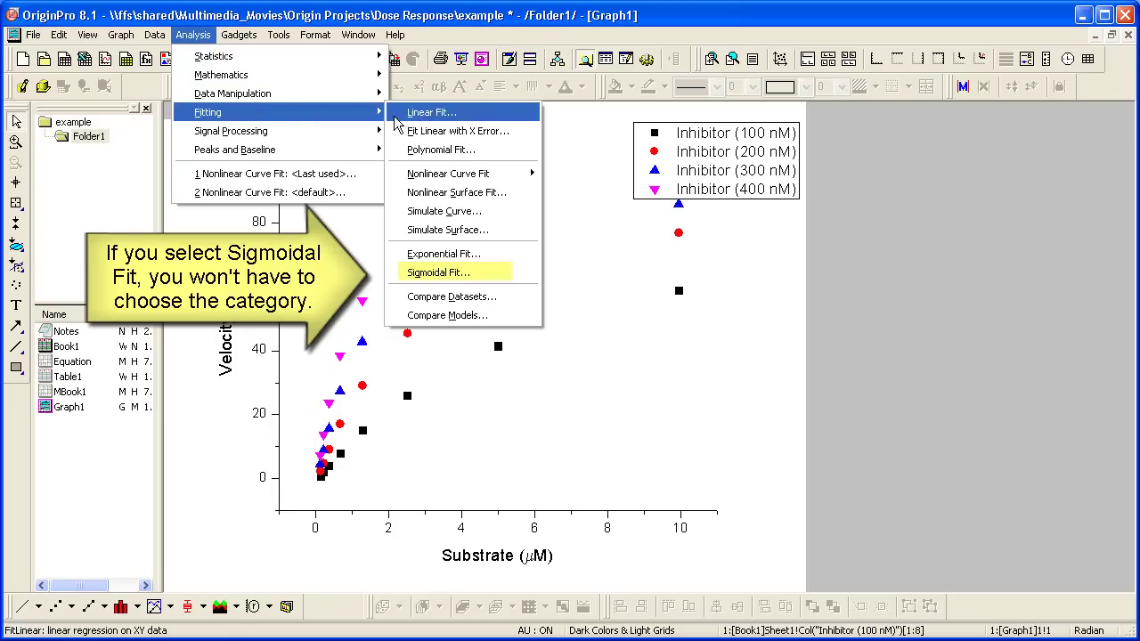
pyautogui.moveTo(532, 173)
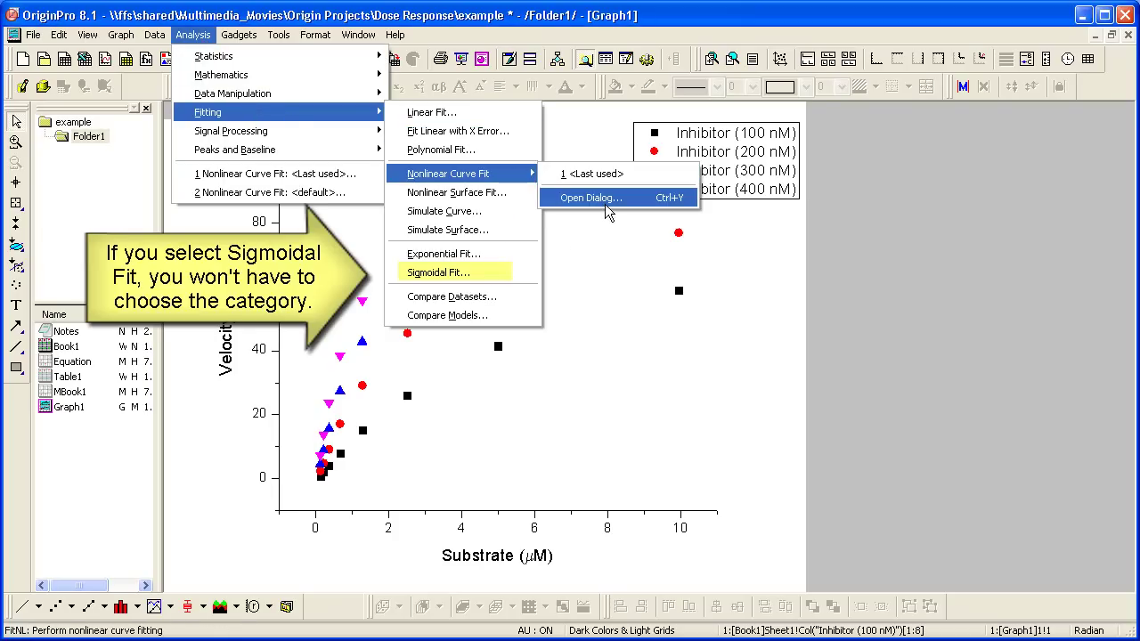
pyautogui.click(604, 199)
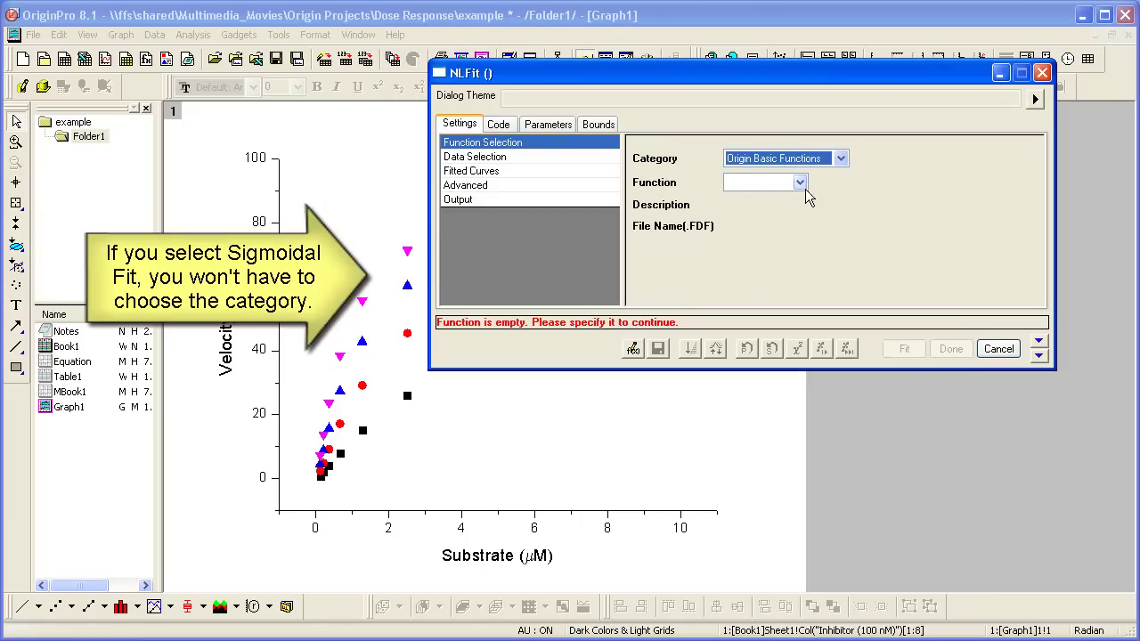
pyautogui.click(840, 159)
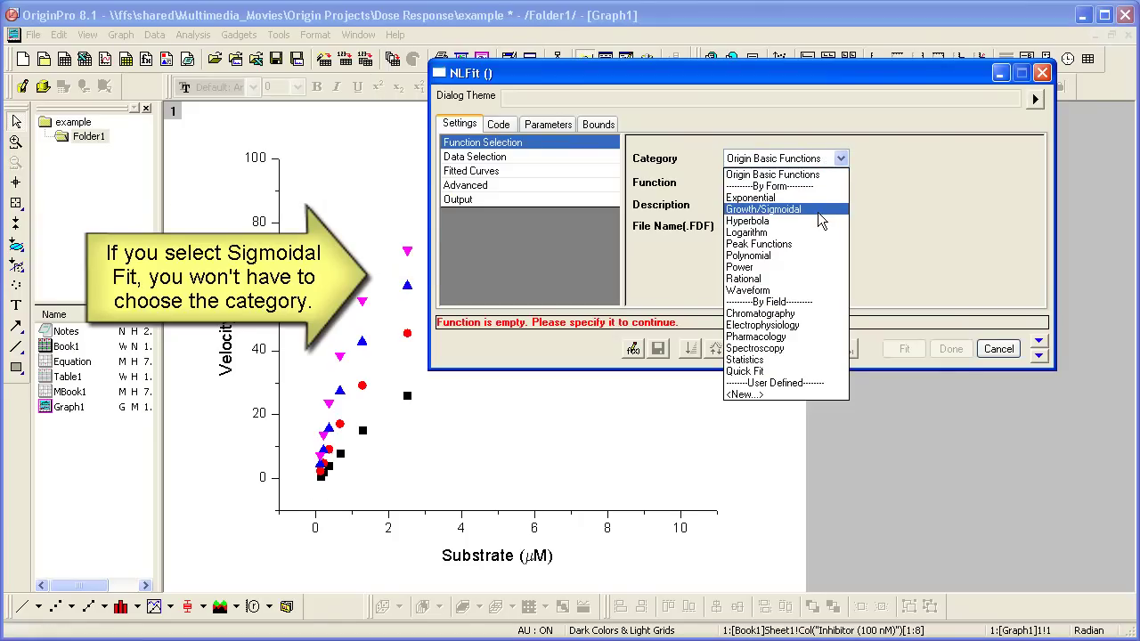
pyautogui.click(818, 210)
pyautogui.click(827, 182)
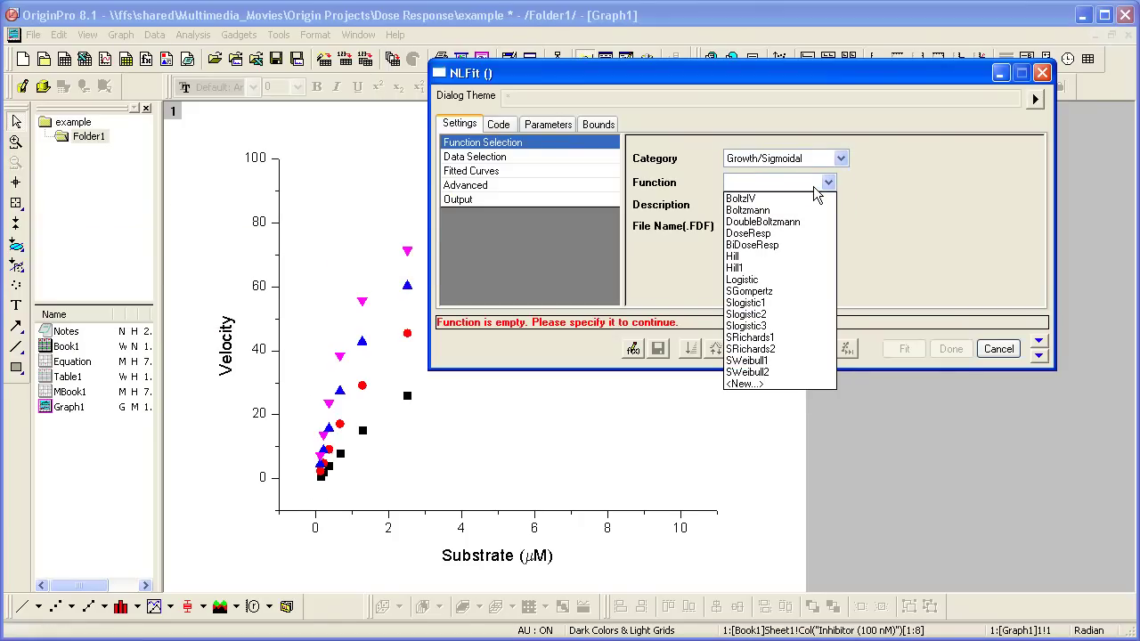
pyautogui.click(809, 233)
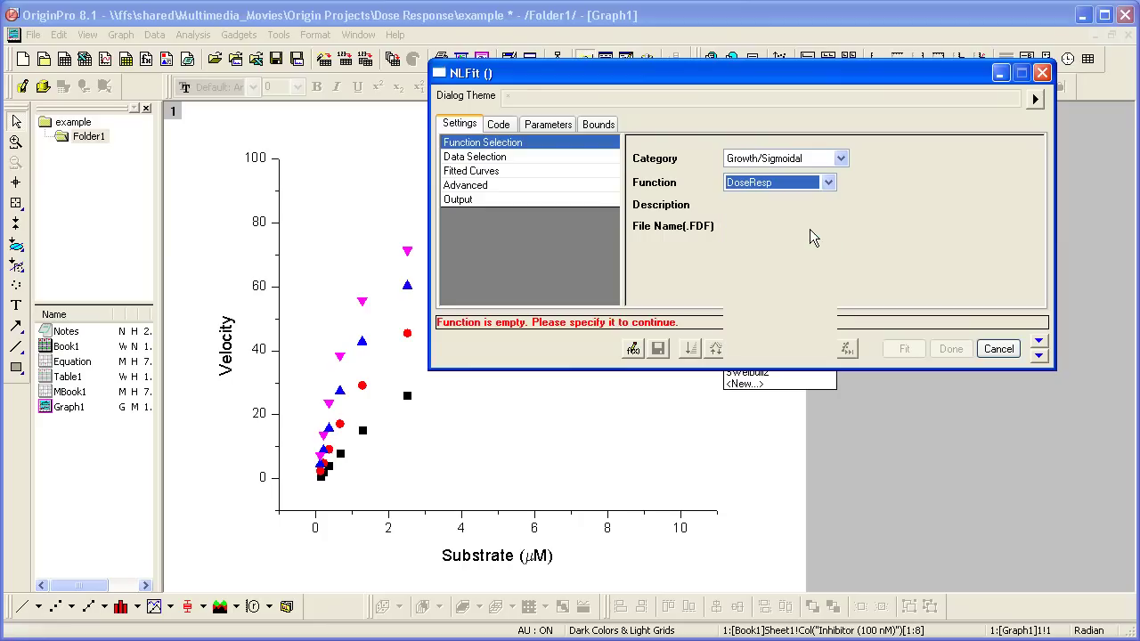
pyautogui.click(1038, 354)
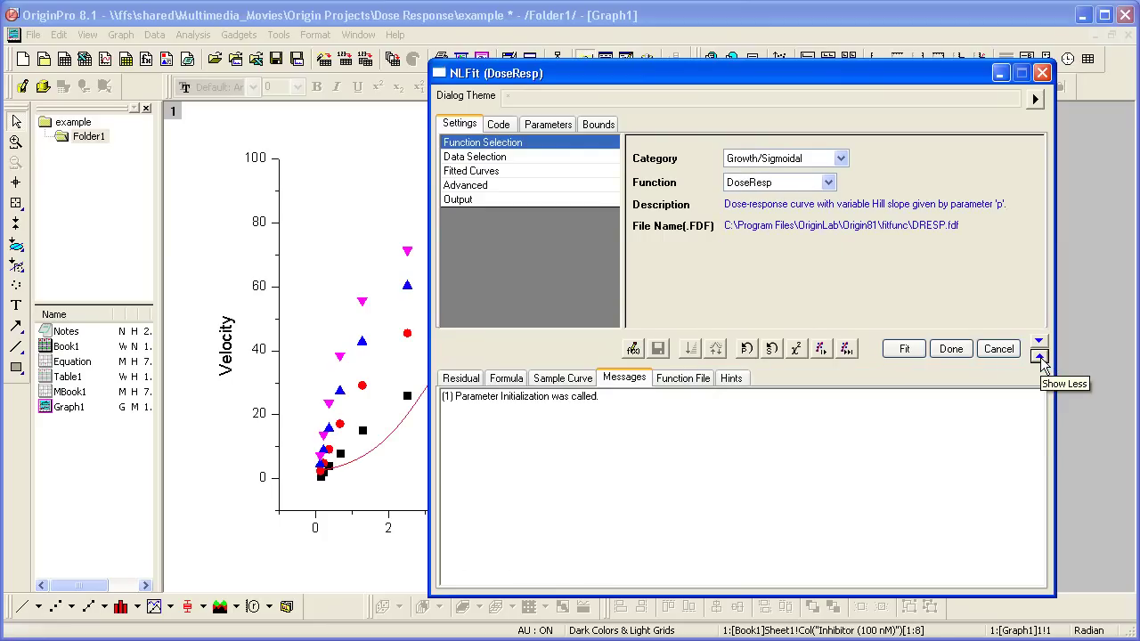
pyautogui.click(502, 379)
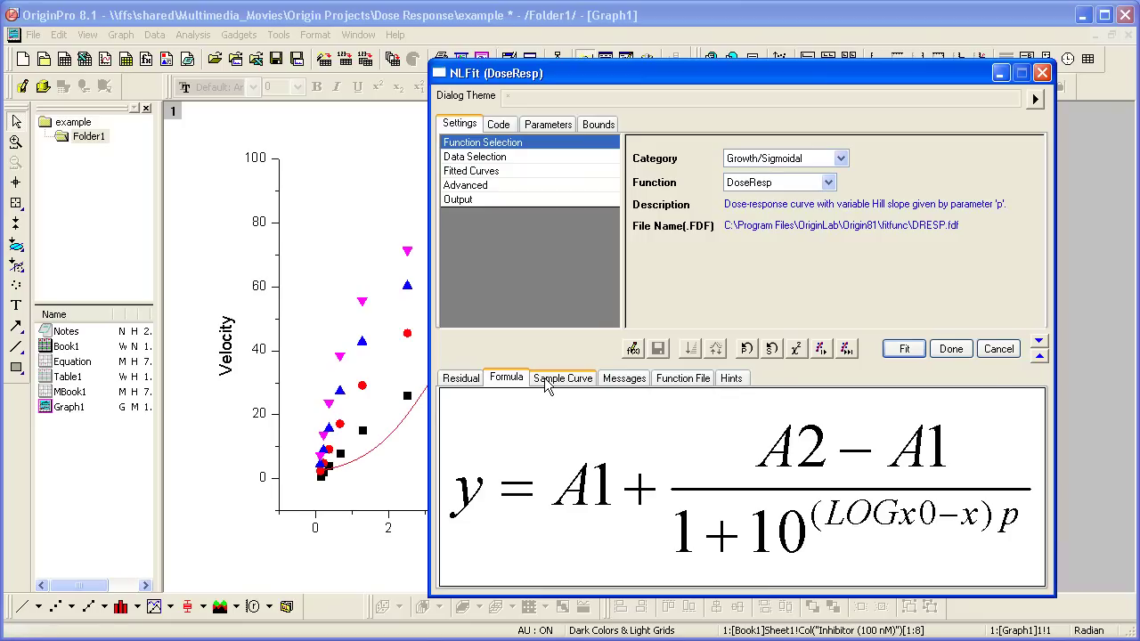
pyautogui.click(998, 349)
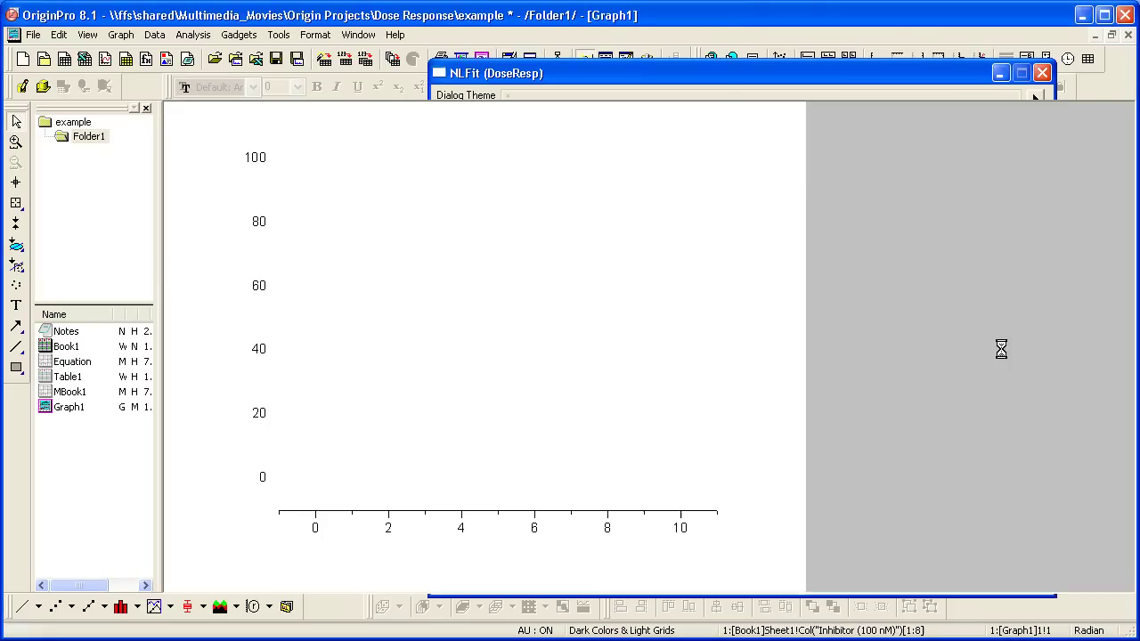
# - Set the Substrate column values to log(Col(A)) using Set Values
pyautogui.doubleClick(71, 348)
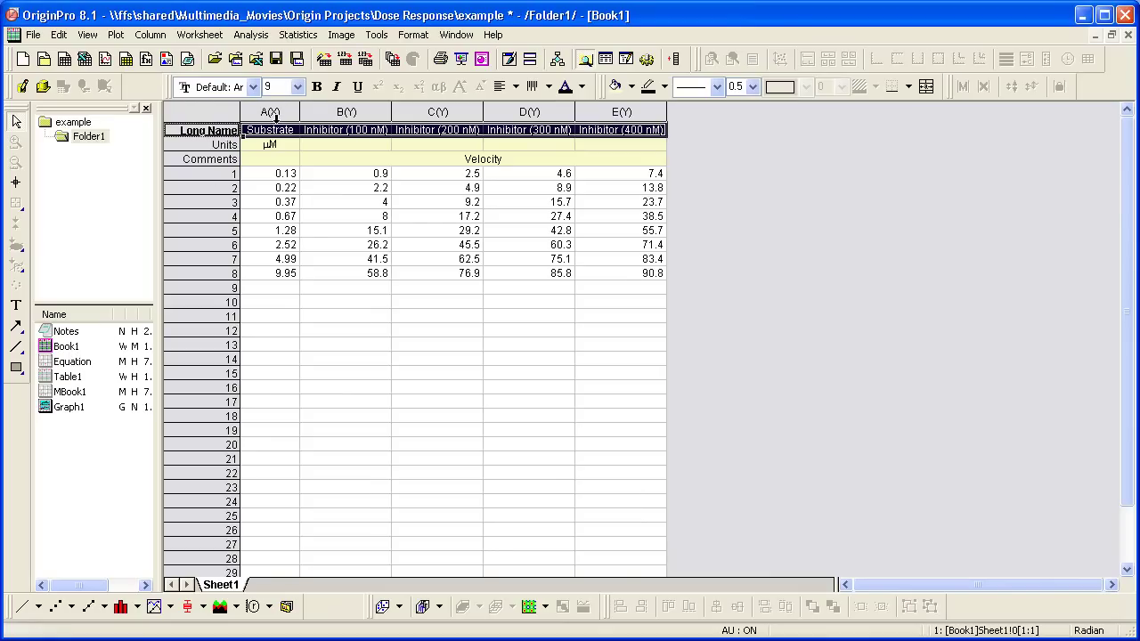
pyautogui.click(271, 112)
pyautogui.rightClick(274, 114)
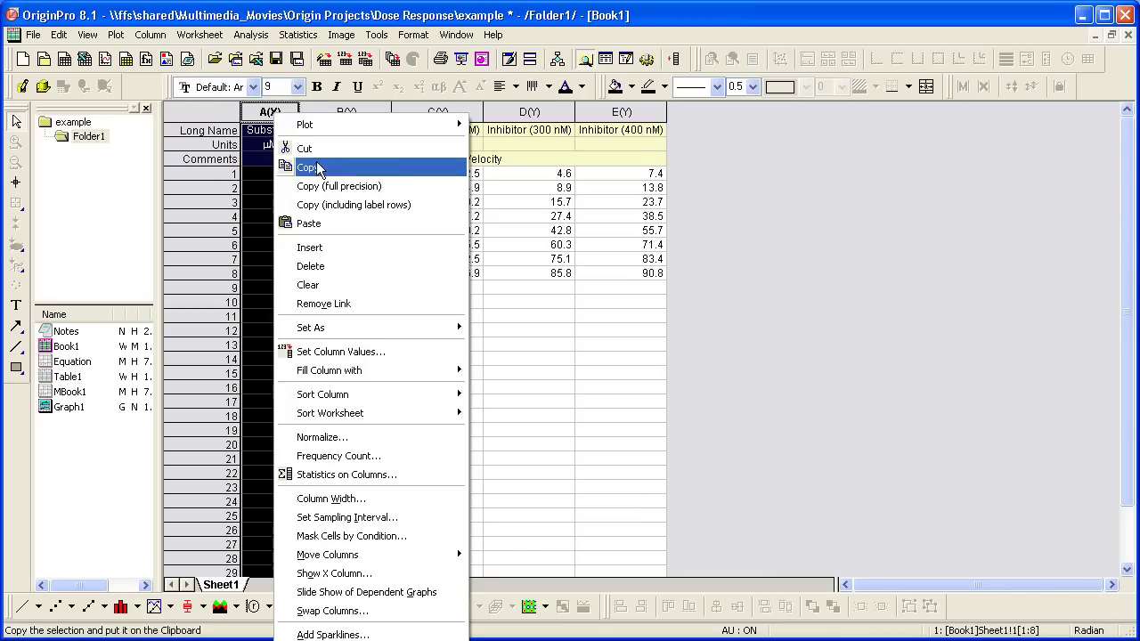
pyautogui.click(393, 351)
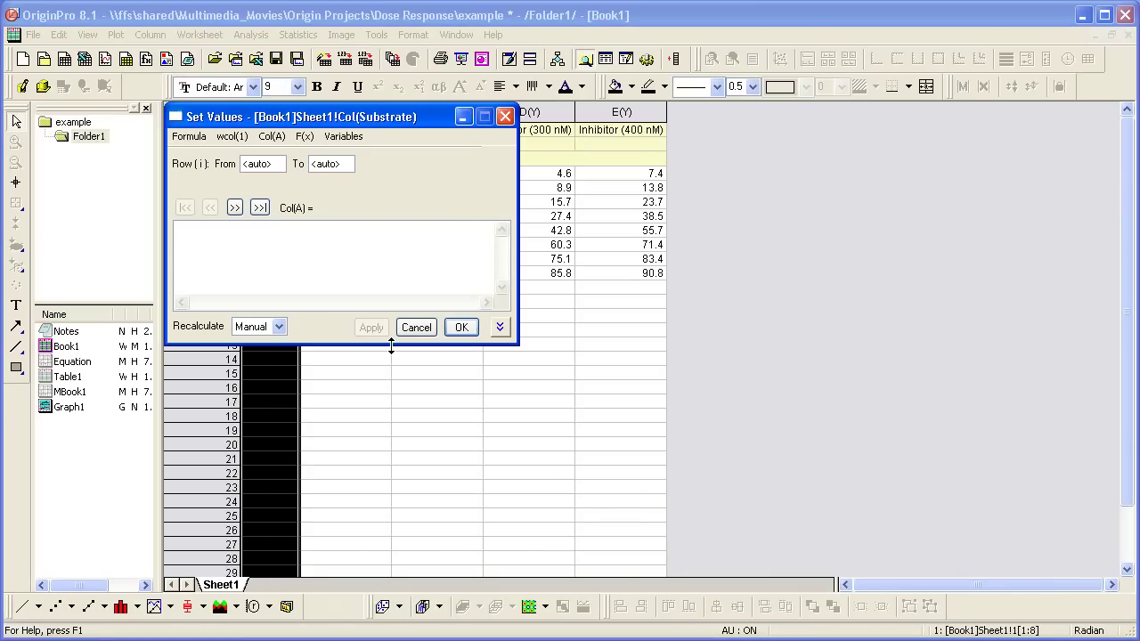
pyautogui.click(305, 137)
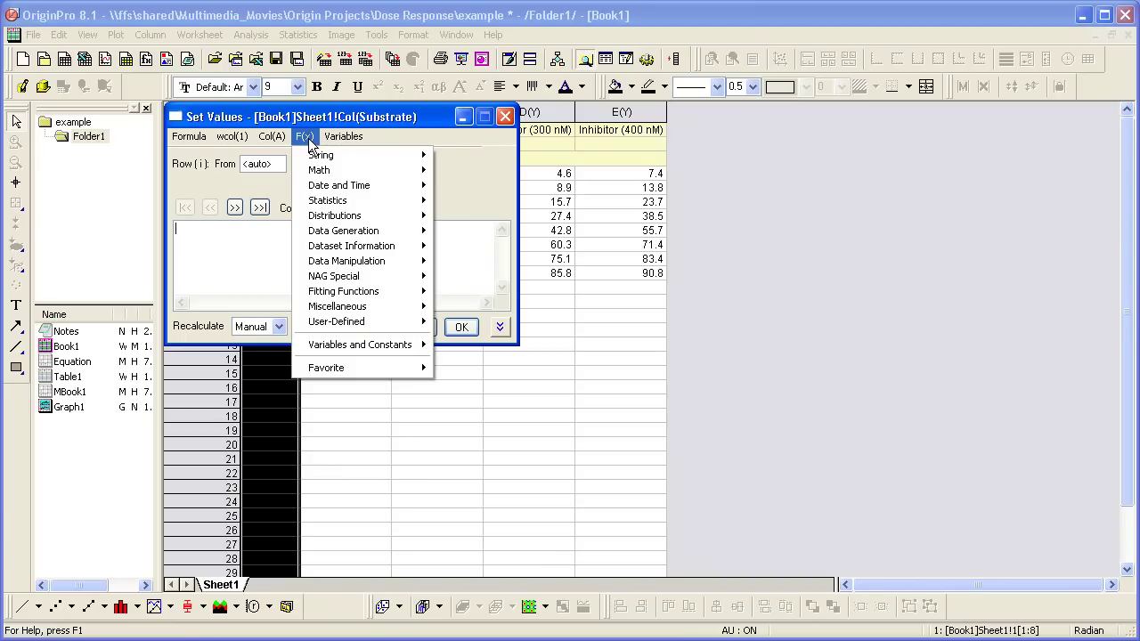
pyautogui.moveTo(327, 170)
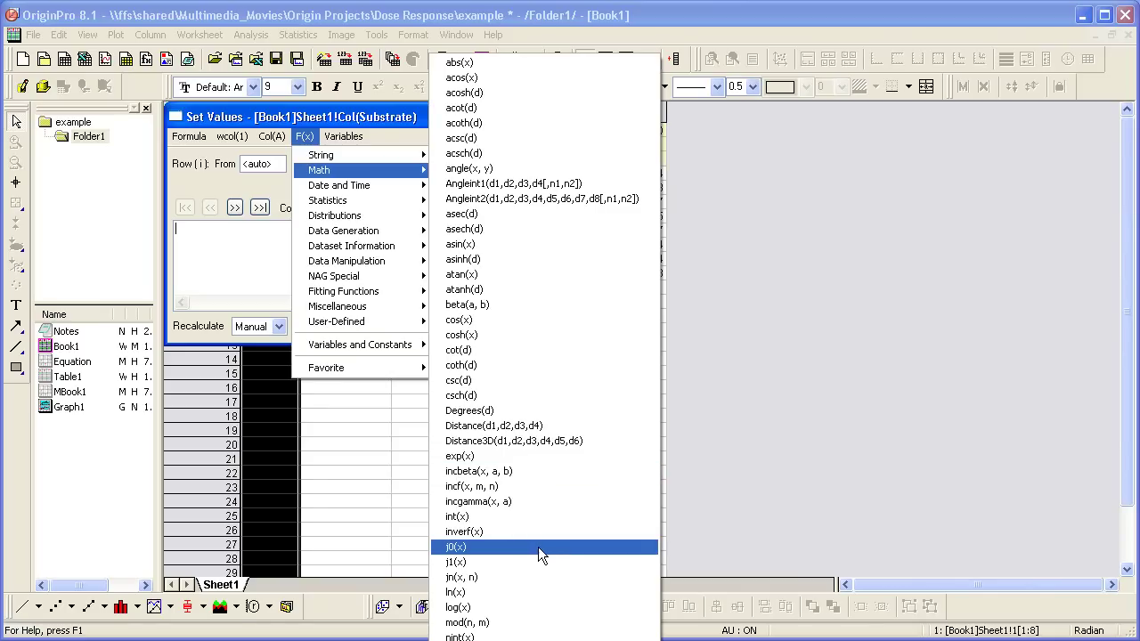
pyautogui.click(520, 608)
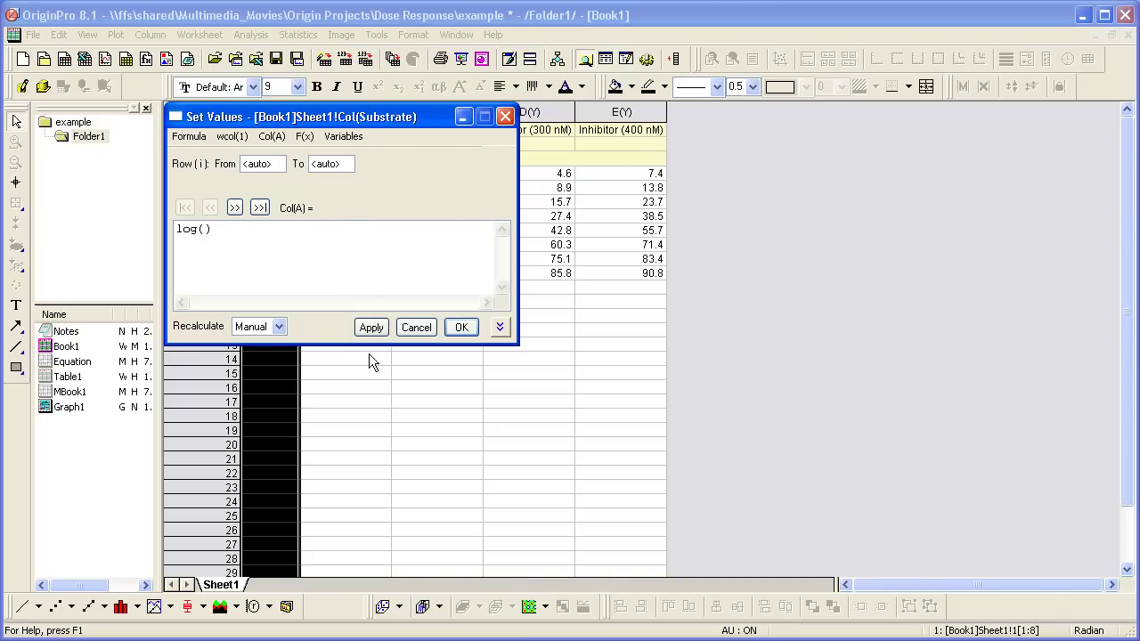
pyautogui.click(271, 136)
pyautogui.click(283, 155)
pyautogui.click(462, 328)
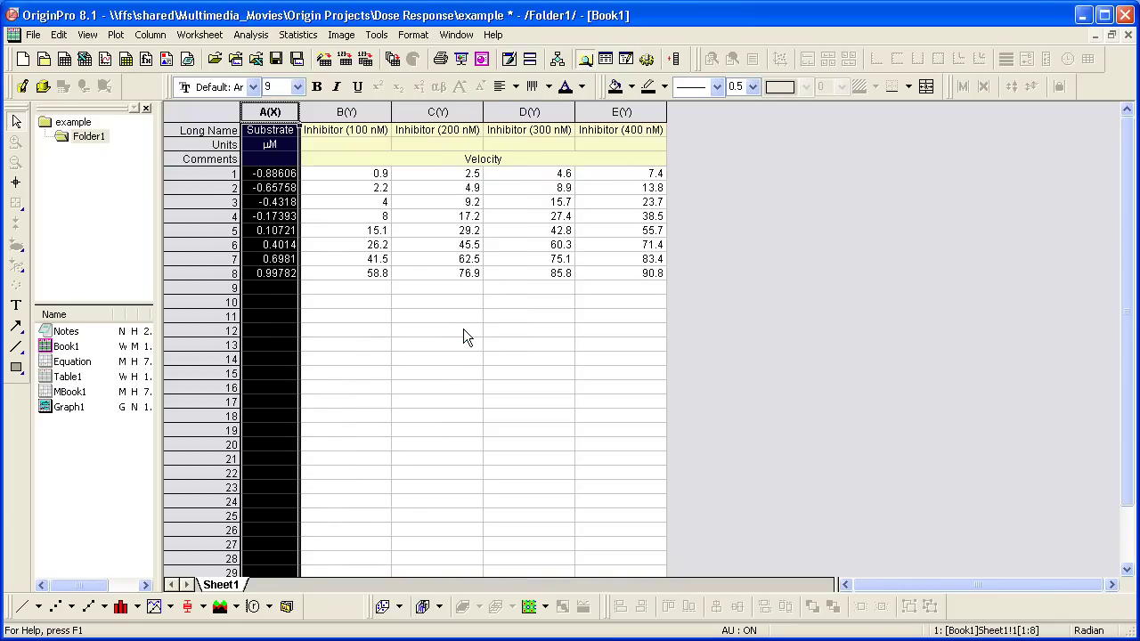
# - Open Graph1 and rescale its axes to the log substrate range, -1.0 to 1.0
pyautogui.doubleClick(80, 409)
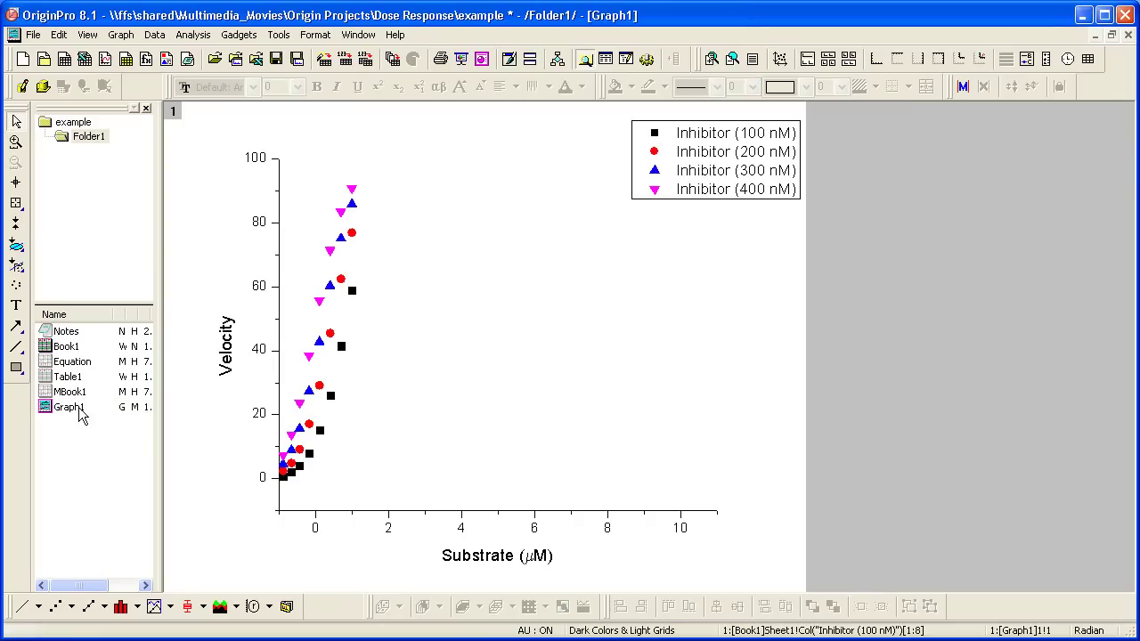
pyautogui.click(780, 59)
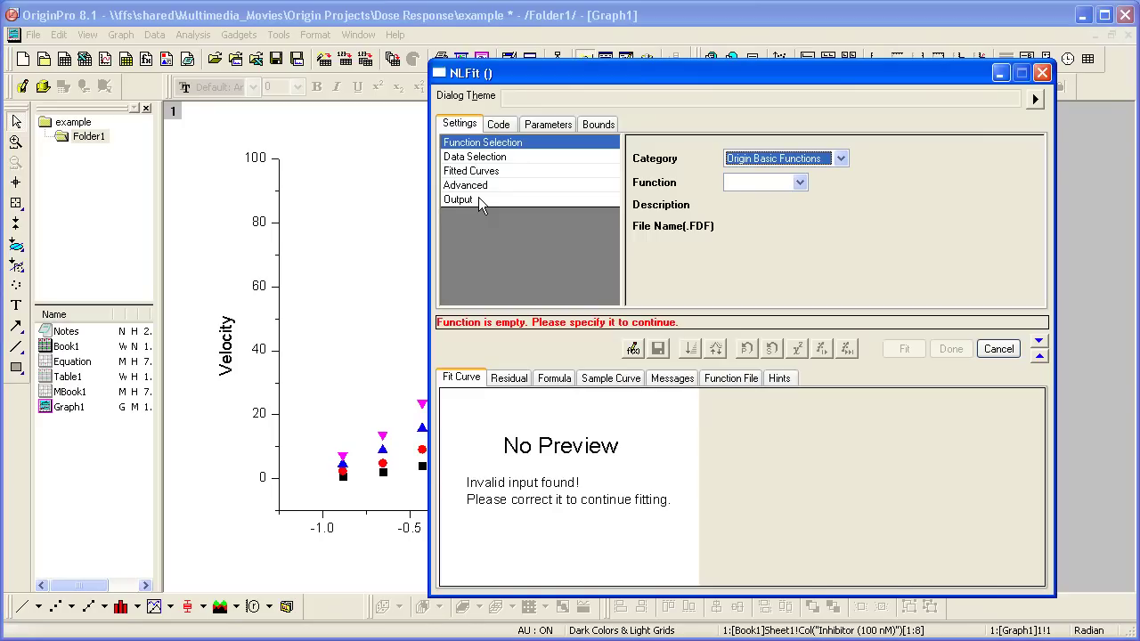
# - Choose the Growth/Sigmoidal DoseResp function and preview its sample curve over the data
pyautogui.click(804, 162)
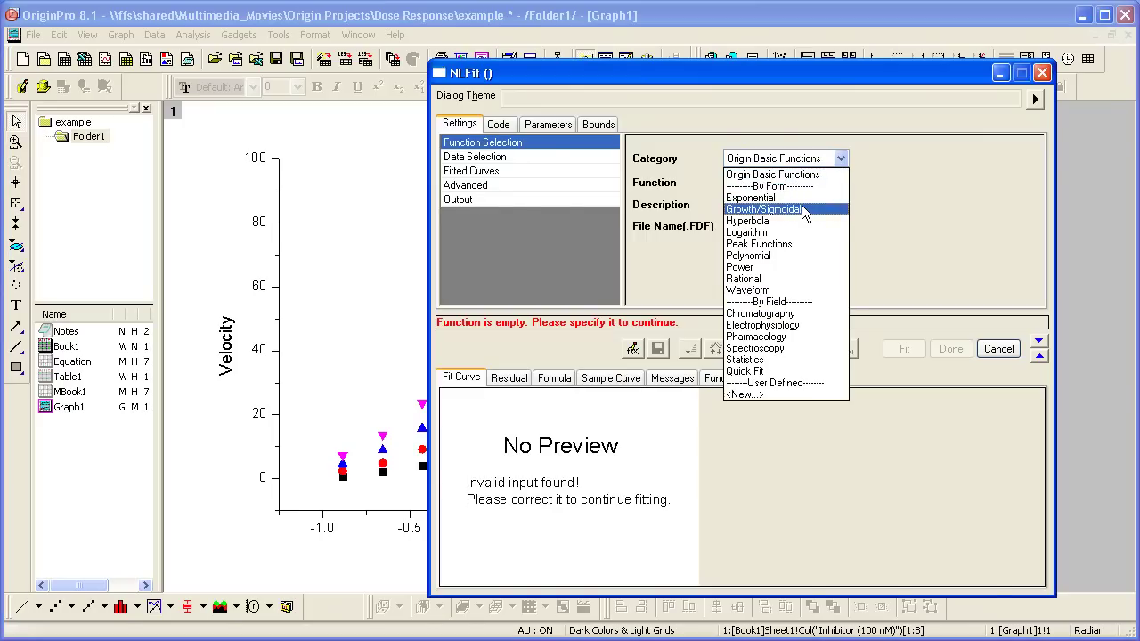
pyautogui.click(801, 207)
pyautogui.click(809, 182)
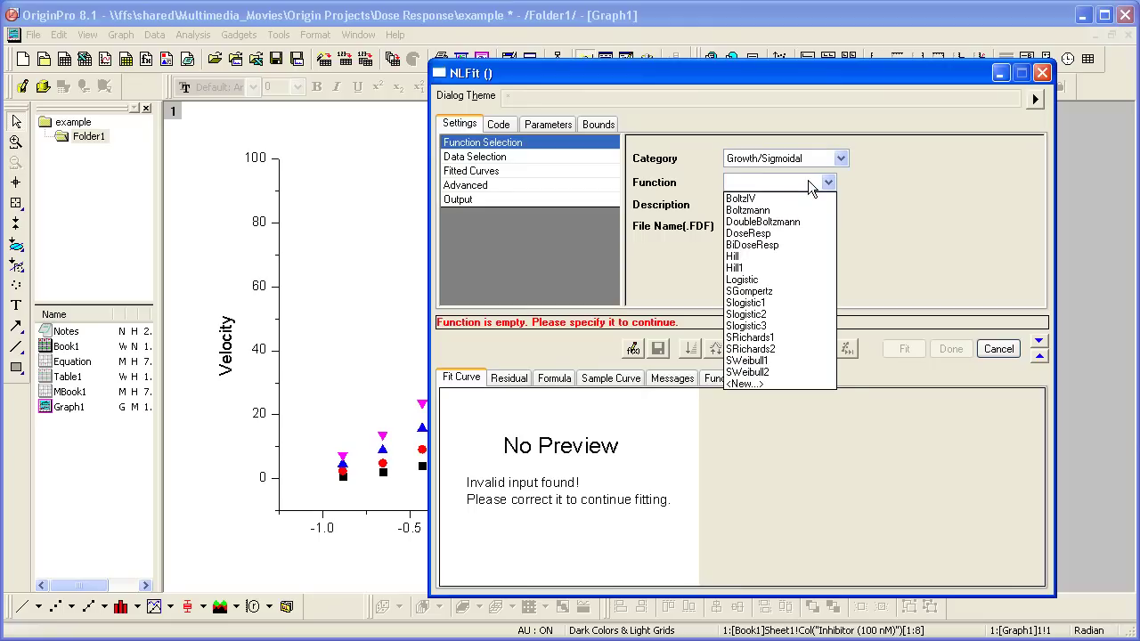
pyautogui.click(809, 234)
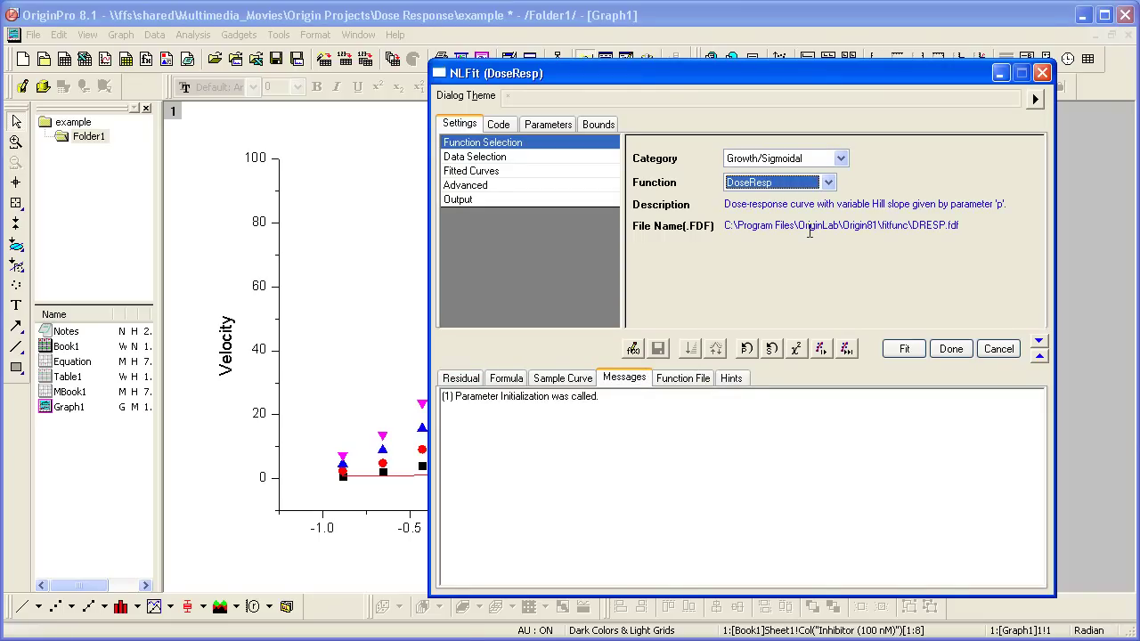
pyautogui.click(580, 380)
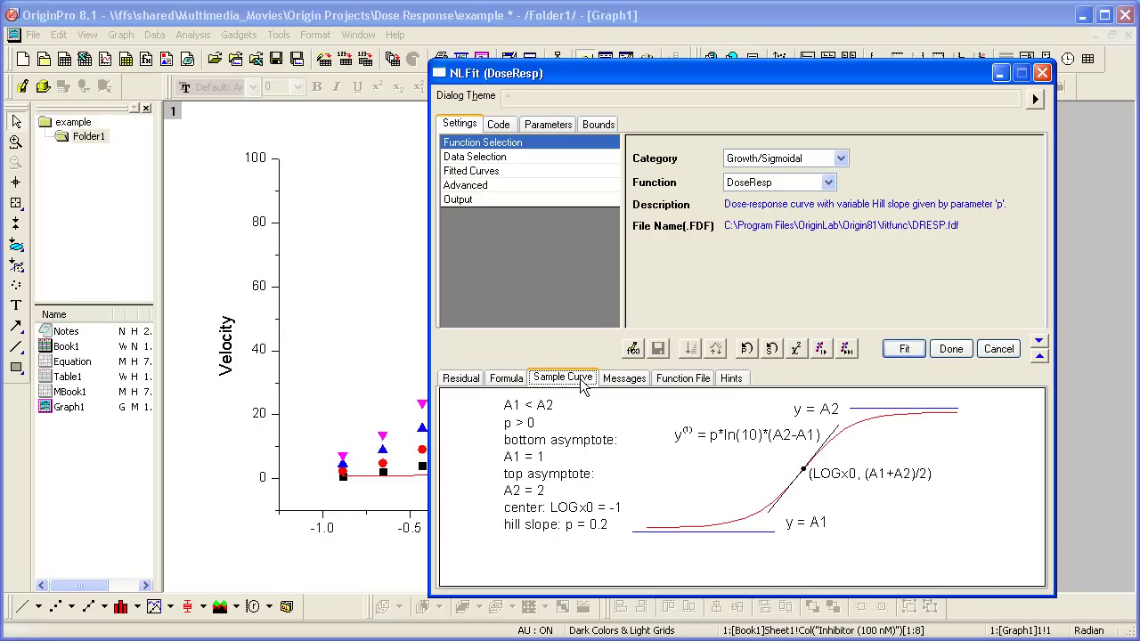
pyautogui.moveTo(623, 76); pyautogui.dragTo(678, 71)
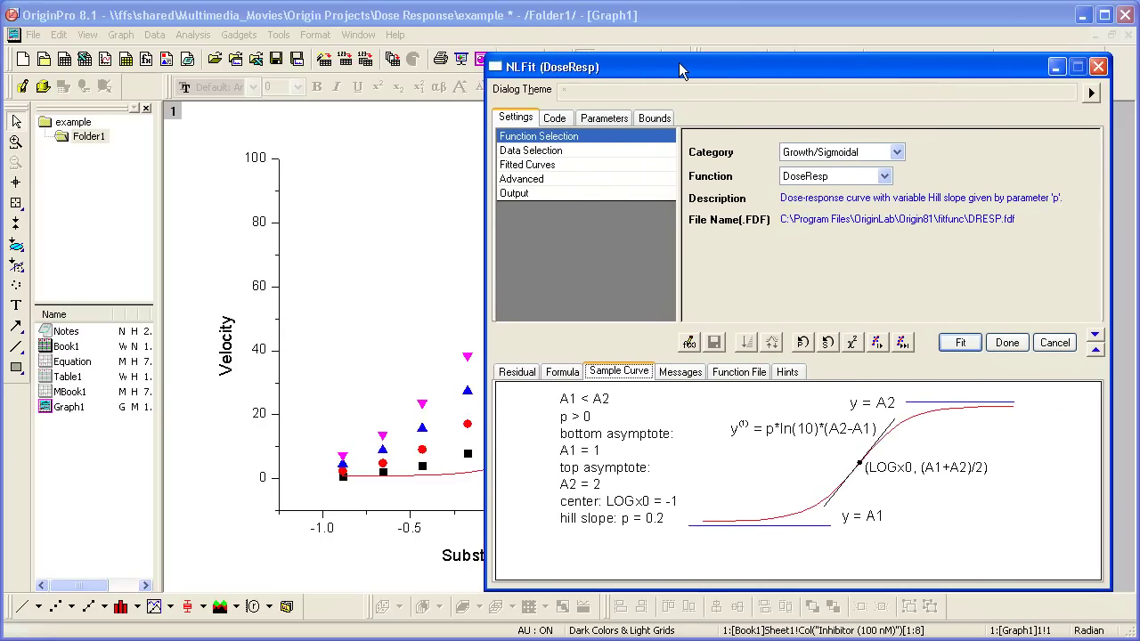
# - Add all plots in the active layer as fit input, giving each inhibitor series a preview curve
pyautogui.click(564, 151)
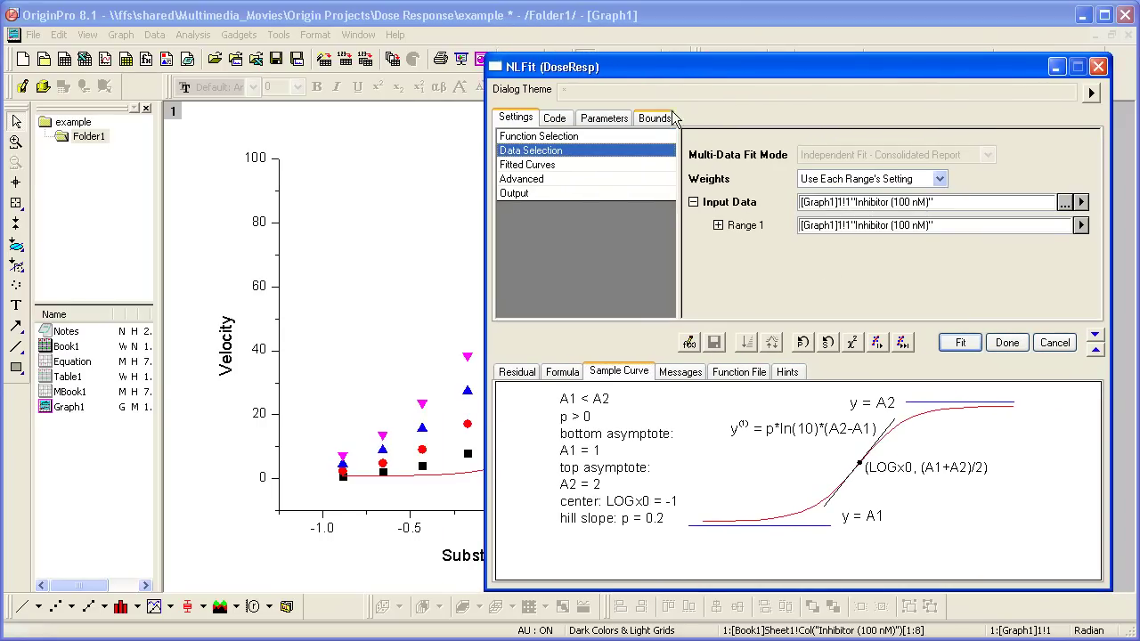
pyautogui.moveTo(693, 62); pyautogui.dragTo(621, 54)
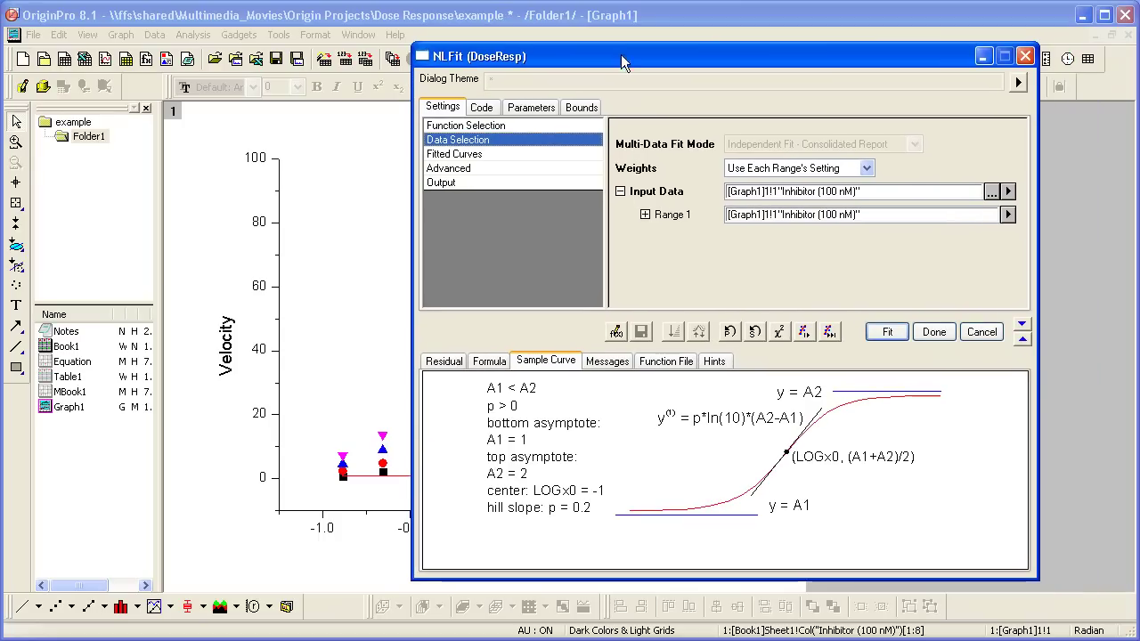
pyautogui.click(1009, 193)
pyautogui.moveTo(903, 52); pyautogui.dragTo(836, 49)
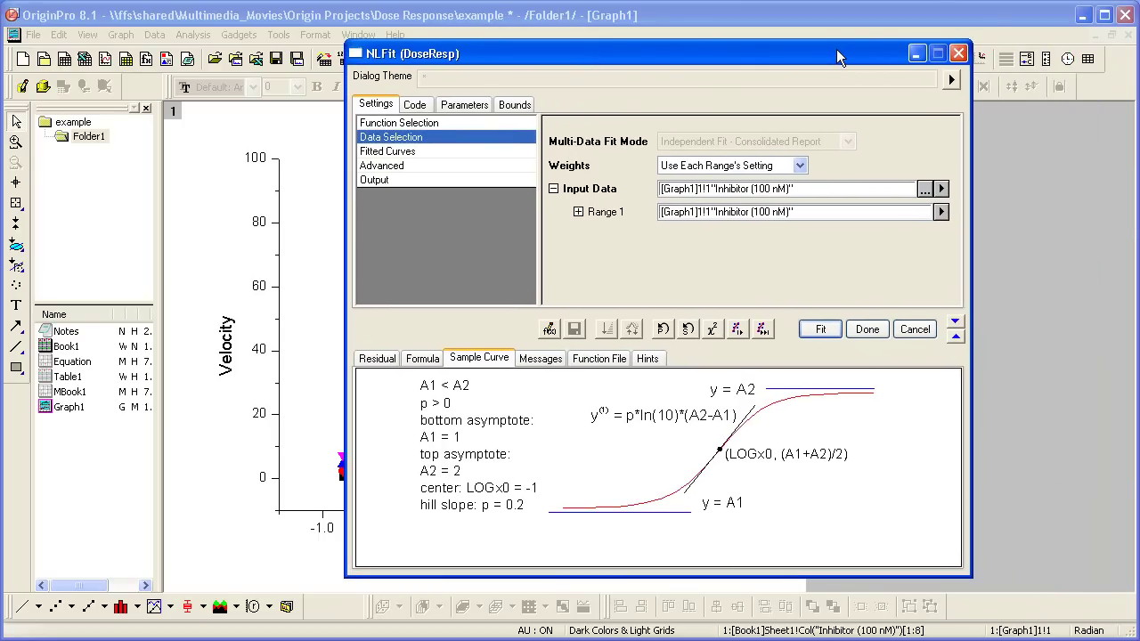
pyautogui.click(941, 188)
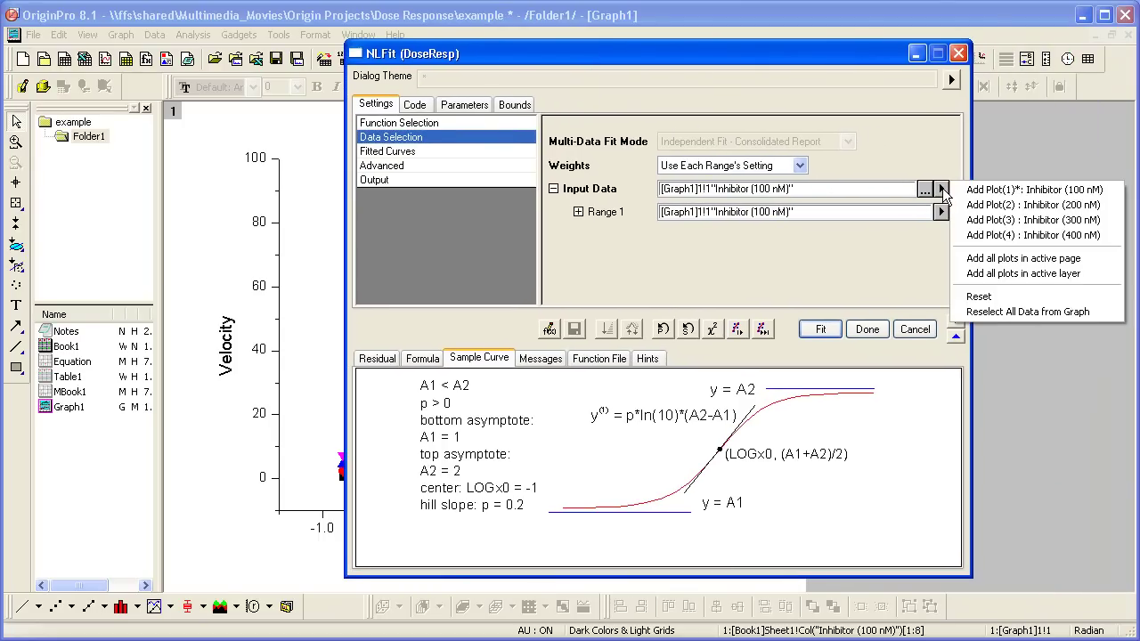
pyautogui.click(1047, 276)
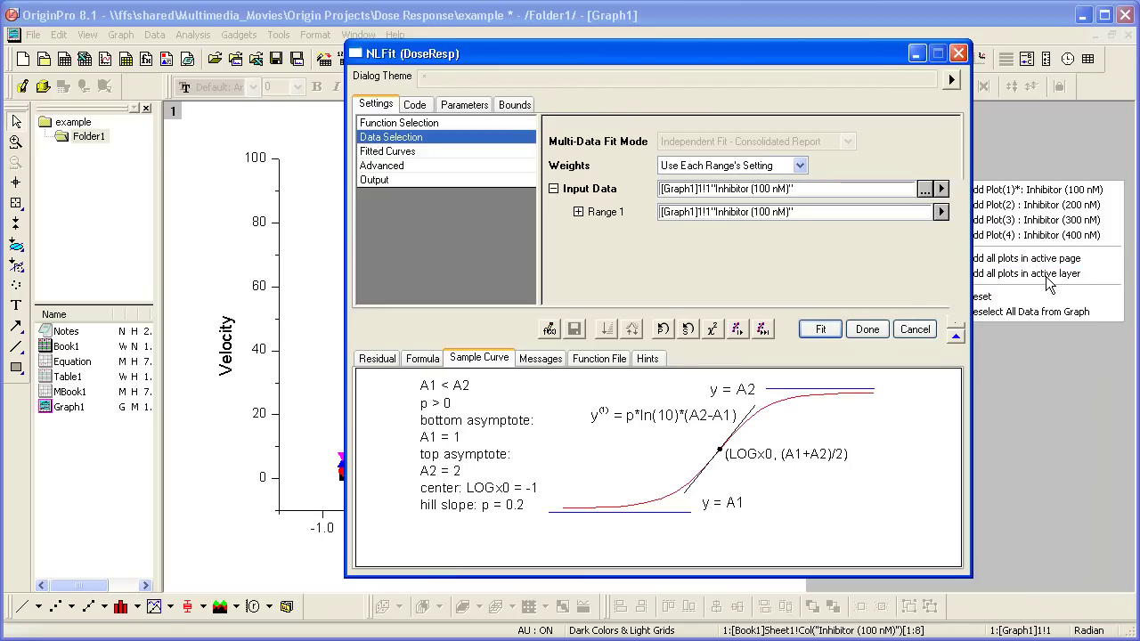
pyautogui.click(957, 336)
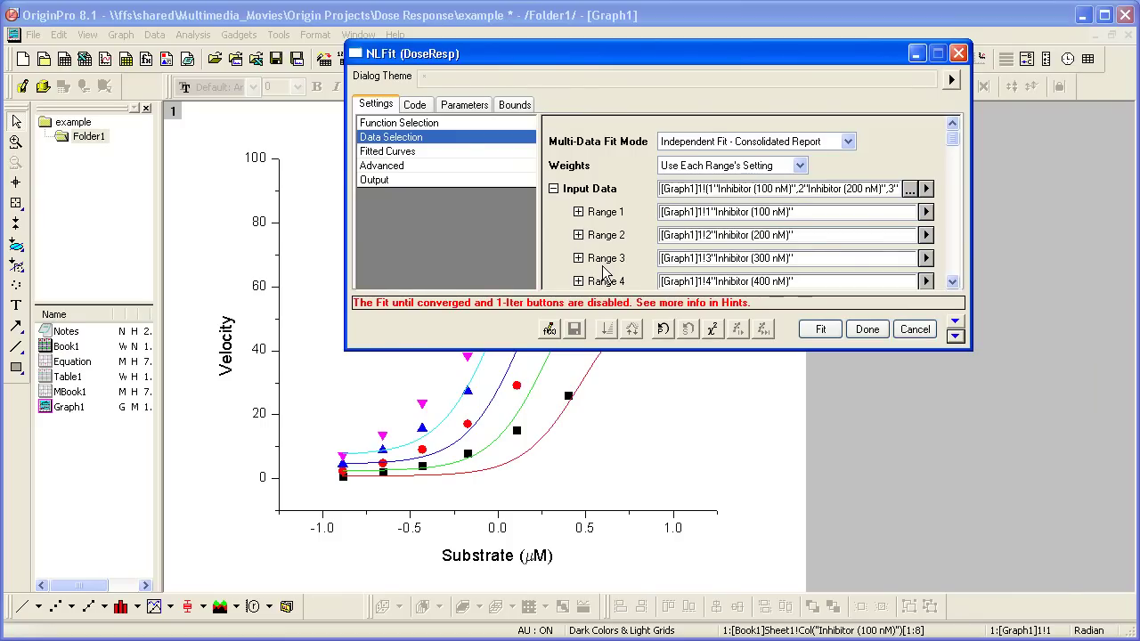
# - Review the auto-initialized starting parameters for all four series, such as A2 = 58.8
pyautogui.click(461, 105)
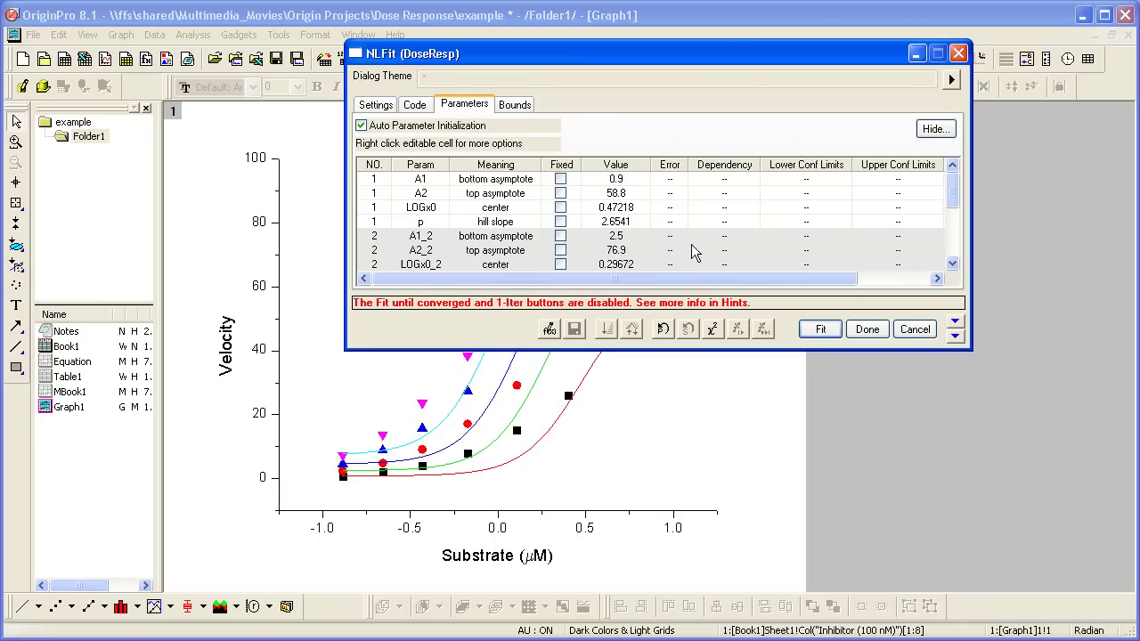
pyautogui.scroll(-2, 954, 252)
pyautogui.scroll(-2, 961, 267)
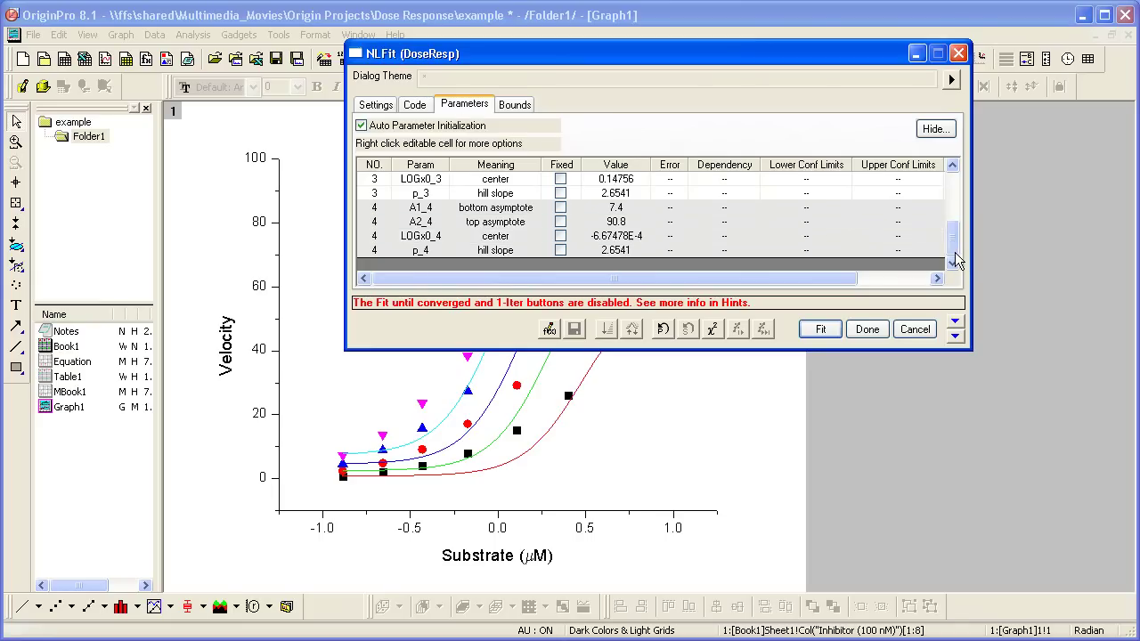
pyautogui.moveTo(955, 249); pyautogui.dragTo(969, 201)
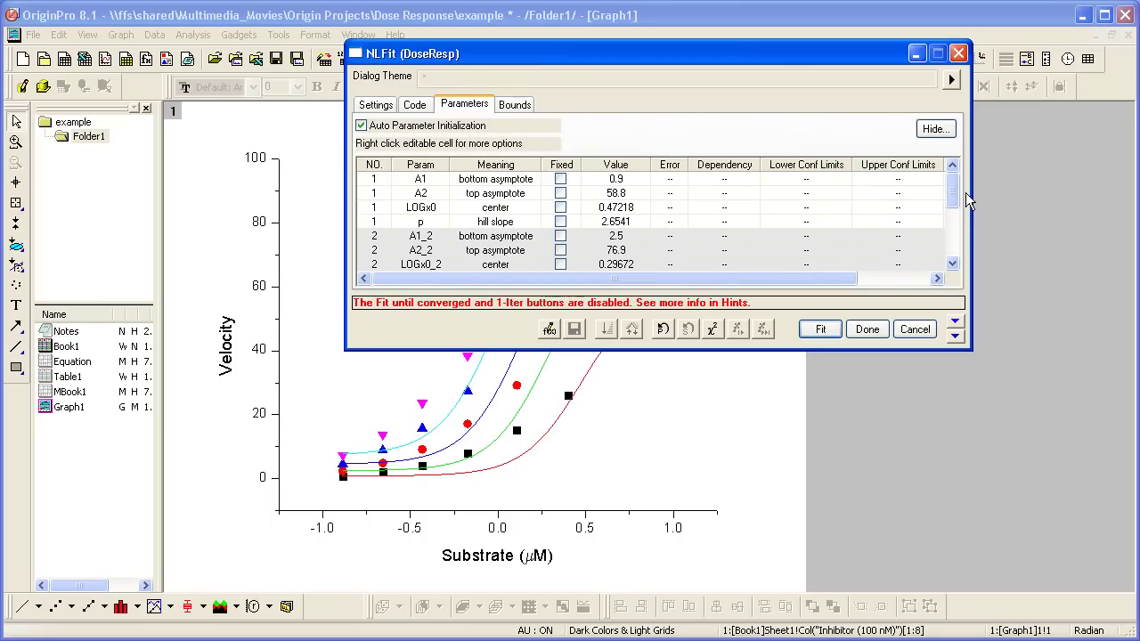
# - Set Multi-Data Fit Mode to Global Fit
pyautogui.click(385, 107)
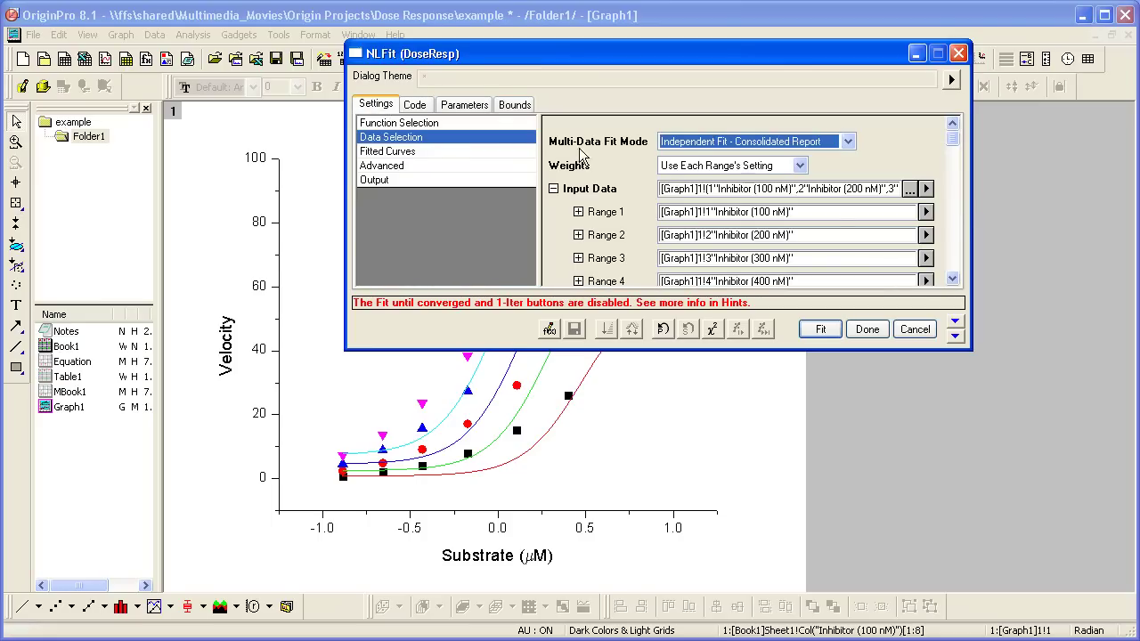
pyautogui.click(748, 145)
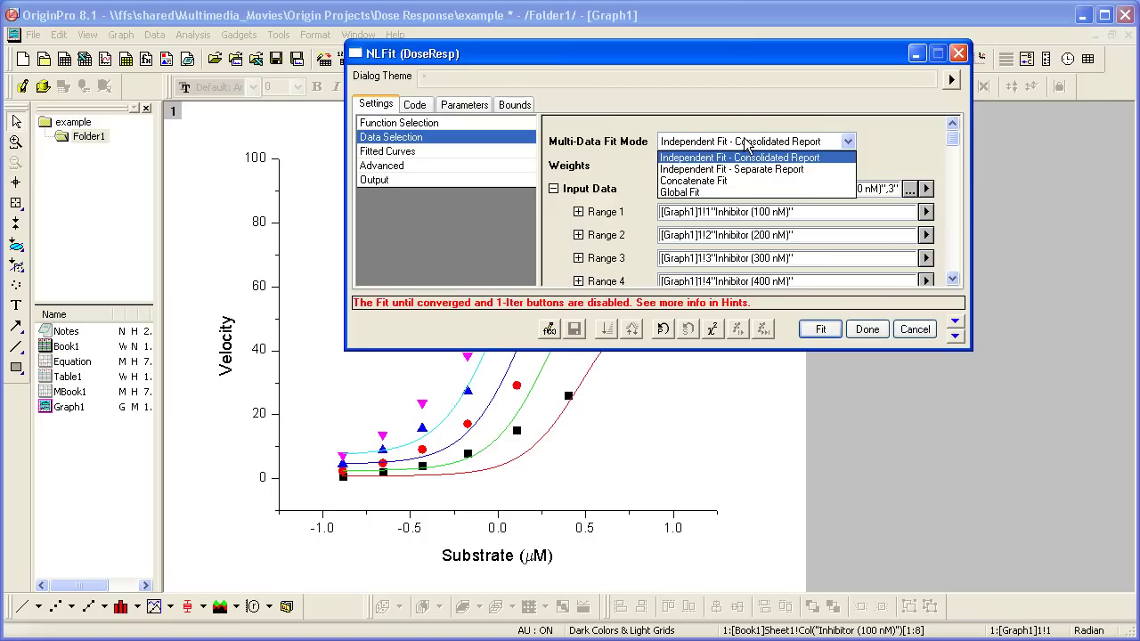
pyautogui.click(741, 195)
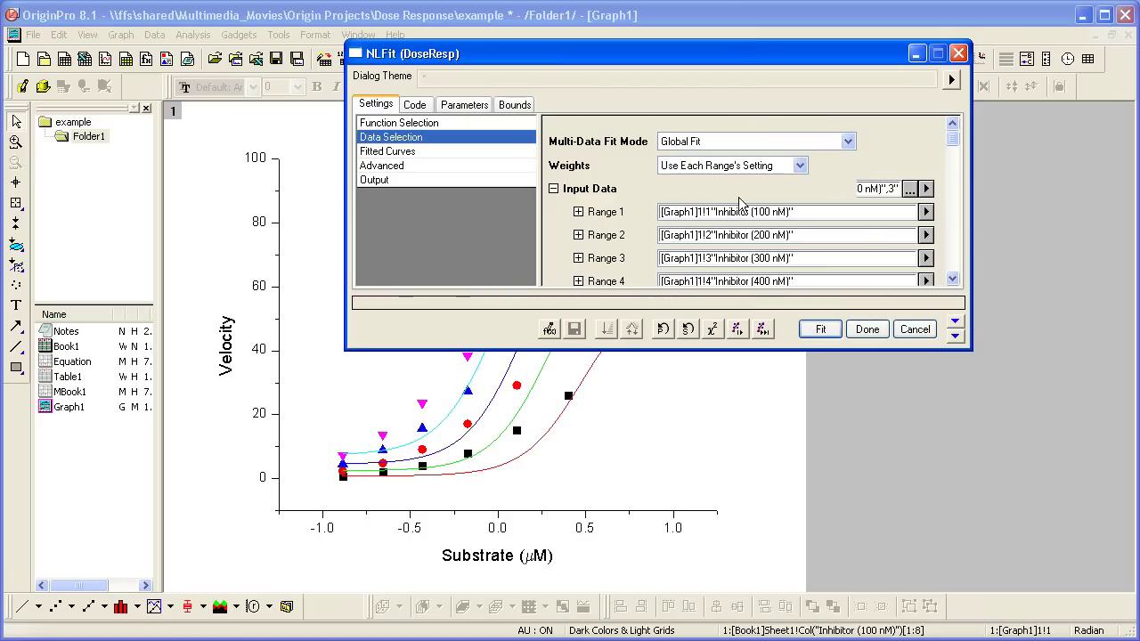
# - Share and fix A1 at 0 and A2 at 100 across all datasets
pyautogui.click(472, 106)
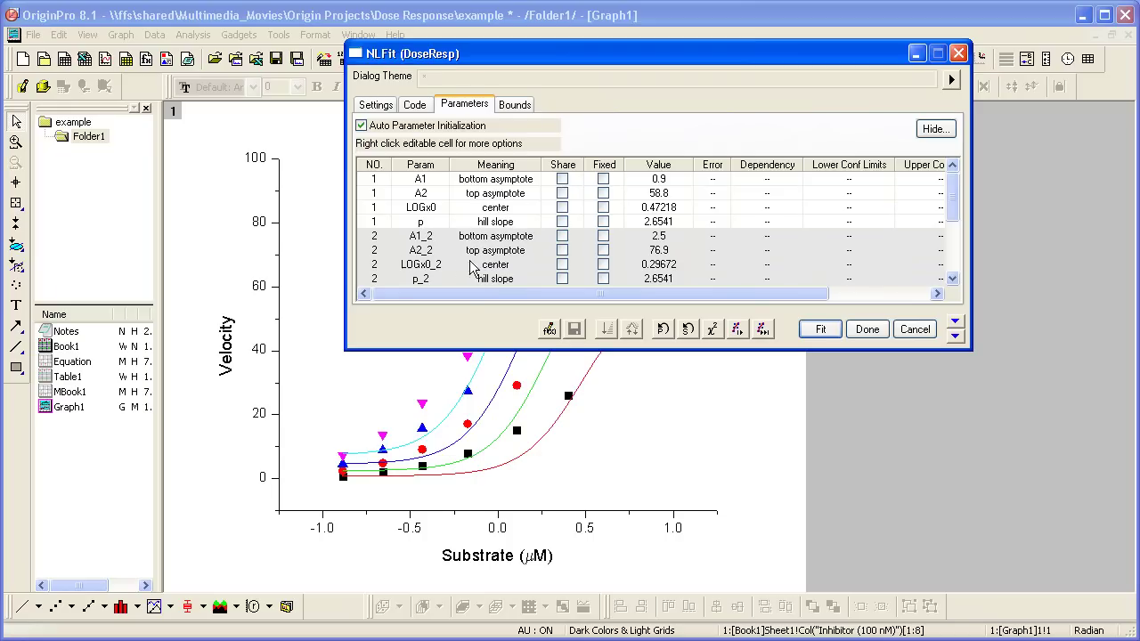
pyautogui.click(563, 180)
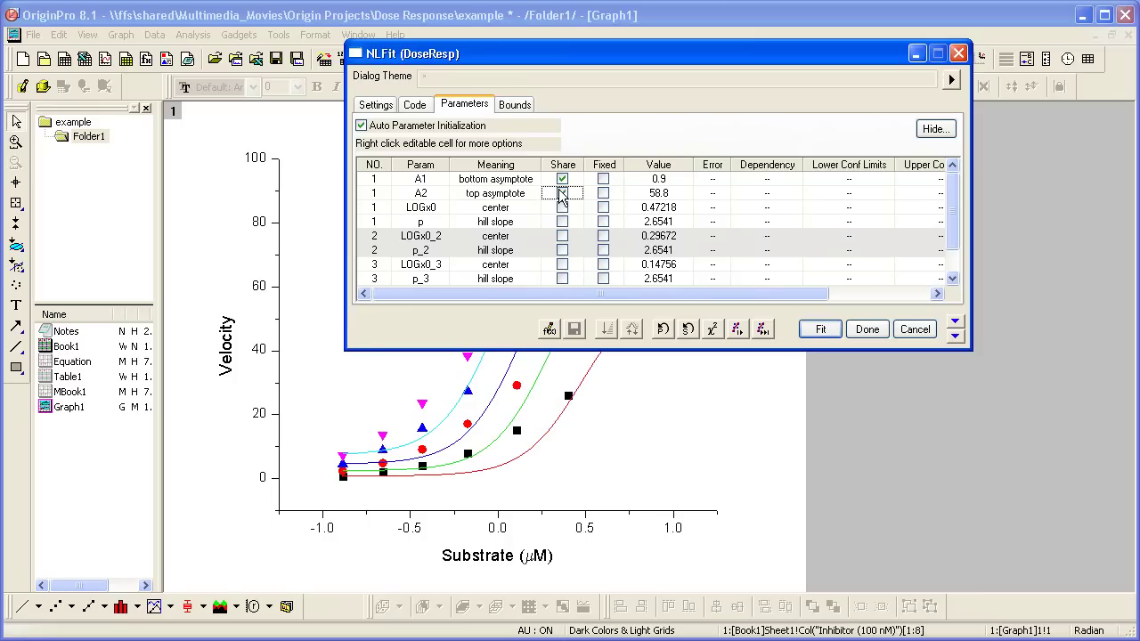
pyautogui.click(562, 194)
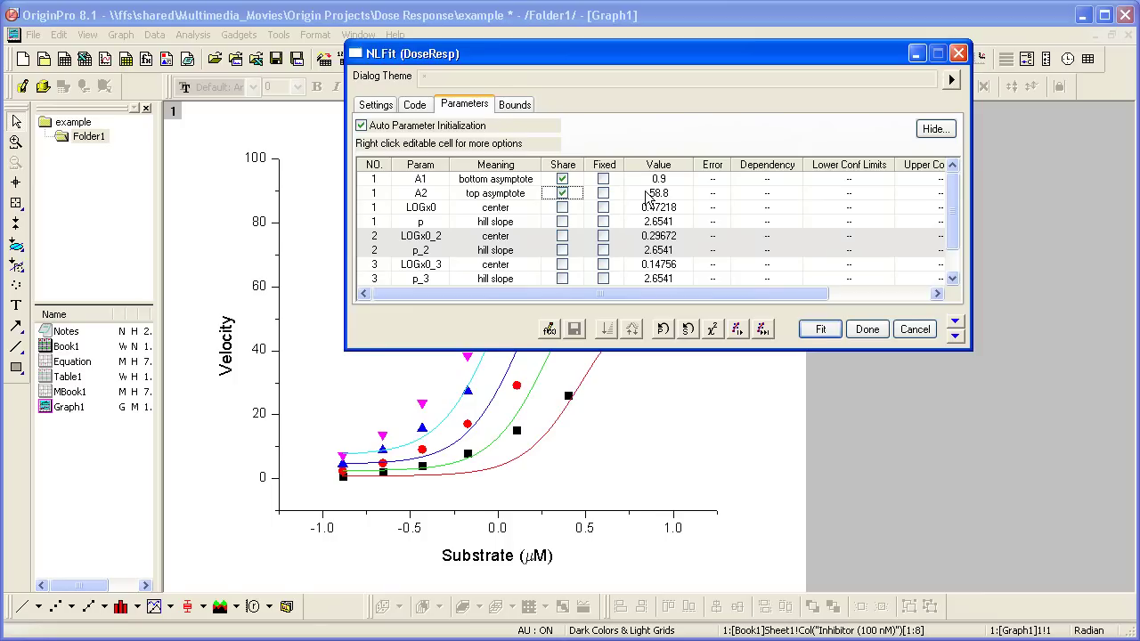
pyautogui.click(603, 179)
pyautogui.click(602, 193)
pyautogui.click(658, 180)
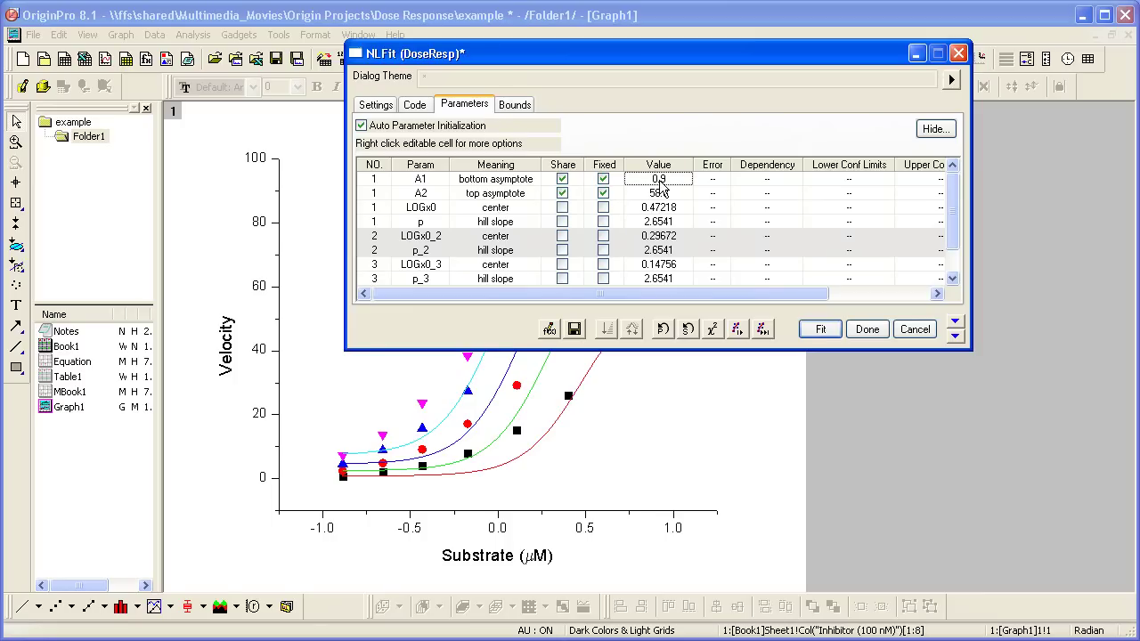
pyautogui.write('0')
pyautogui.press('Return')
pyautogui.write('100')
# - Run the global DoseResp fit and switch to the FitNL1 report sheet
pyautogui.click(820, 329)
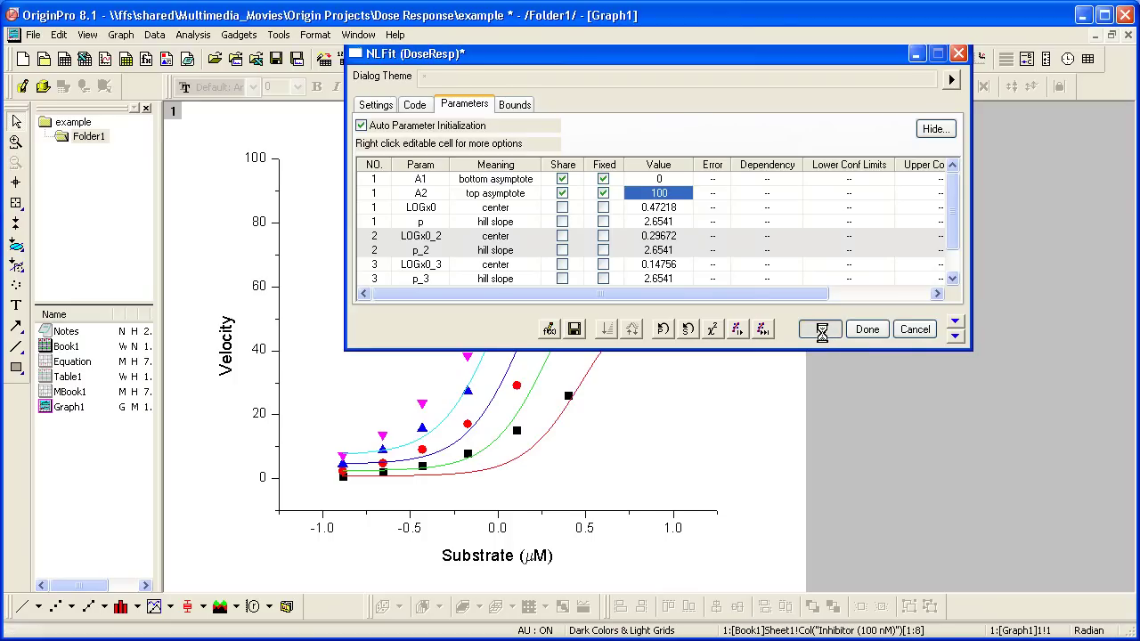
pyautogui.moveTo(671, 201); pyautogui.dragTo(987, 168)
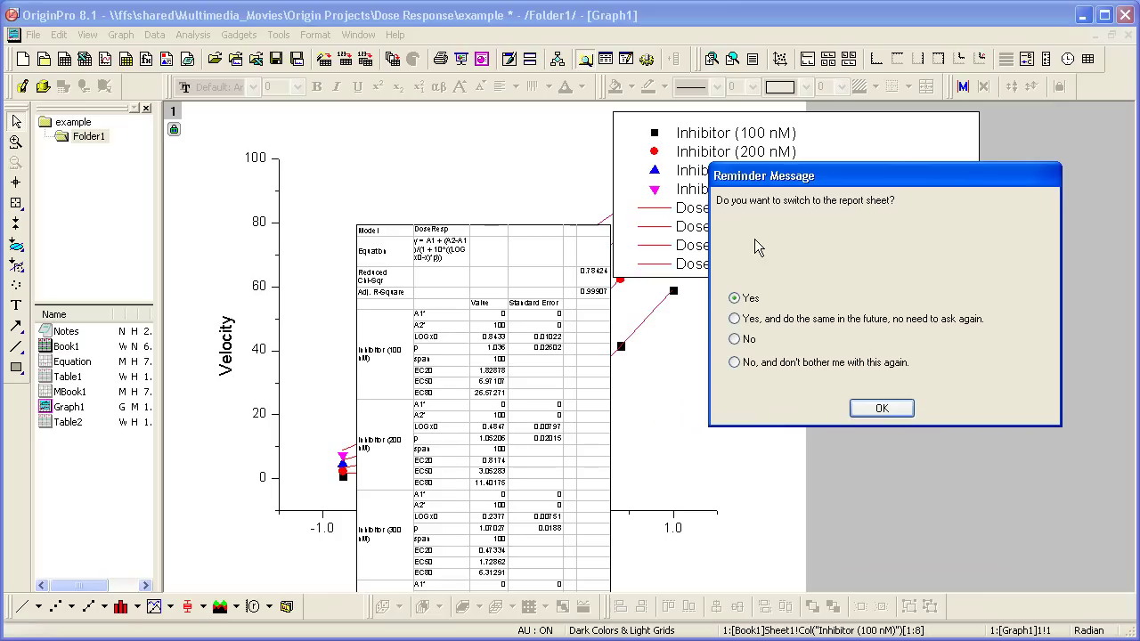
pyautogui.click(900, 408)
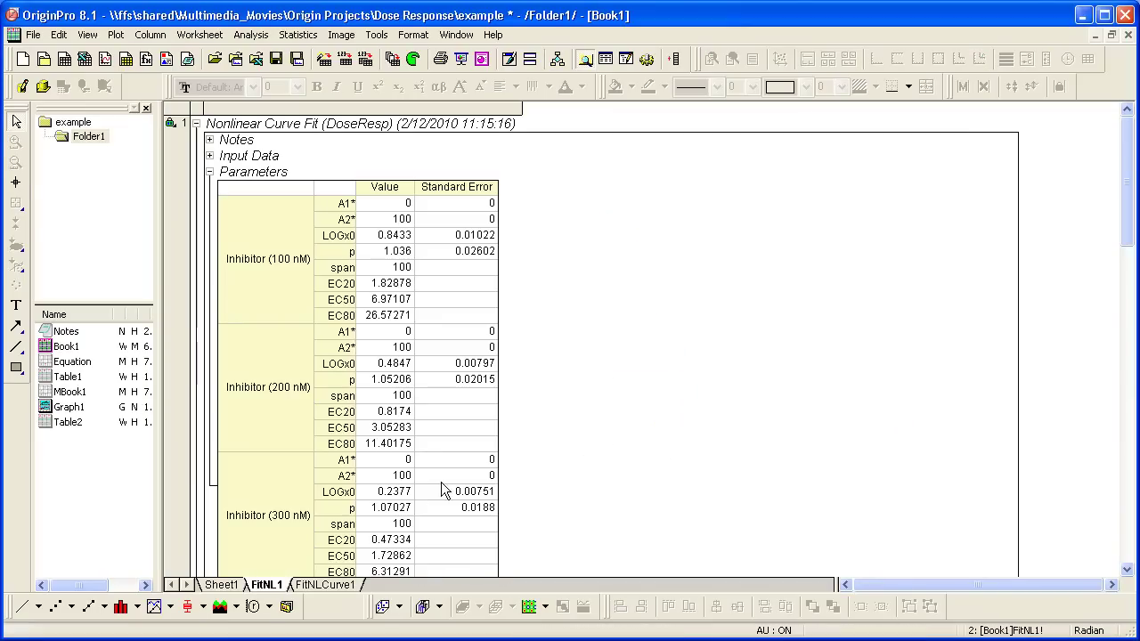
# - Glance at the data sheet, then collapse FitNL1's Parameters section to reveal Statistics and Summary
pyautogui.click(221, 585)
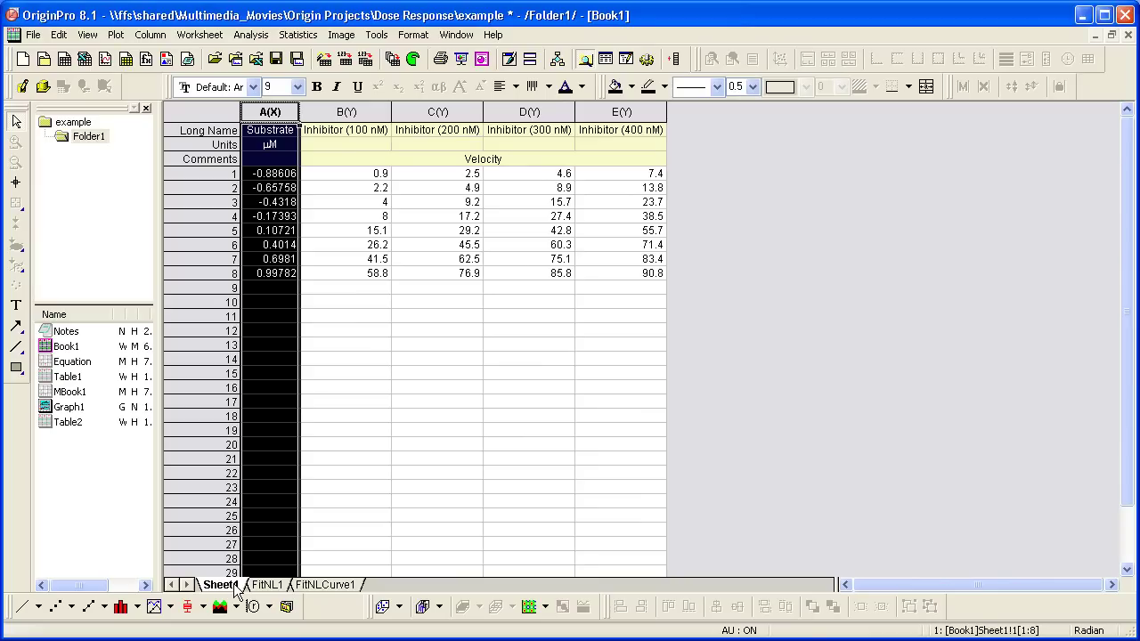
pyautogui.click(266, 585)
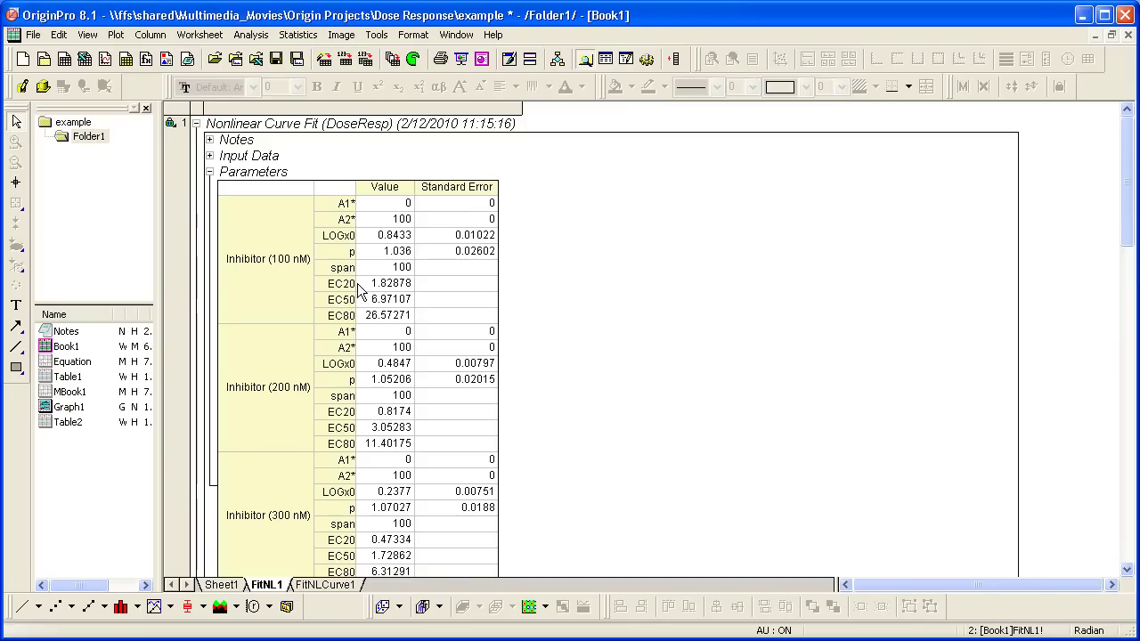
pyautogui.scroll(-2, 359, 291)
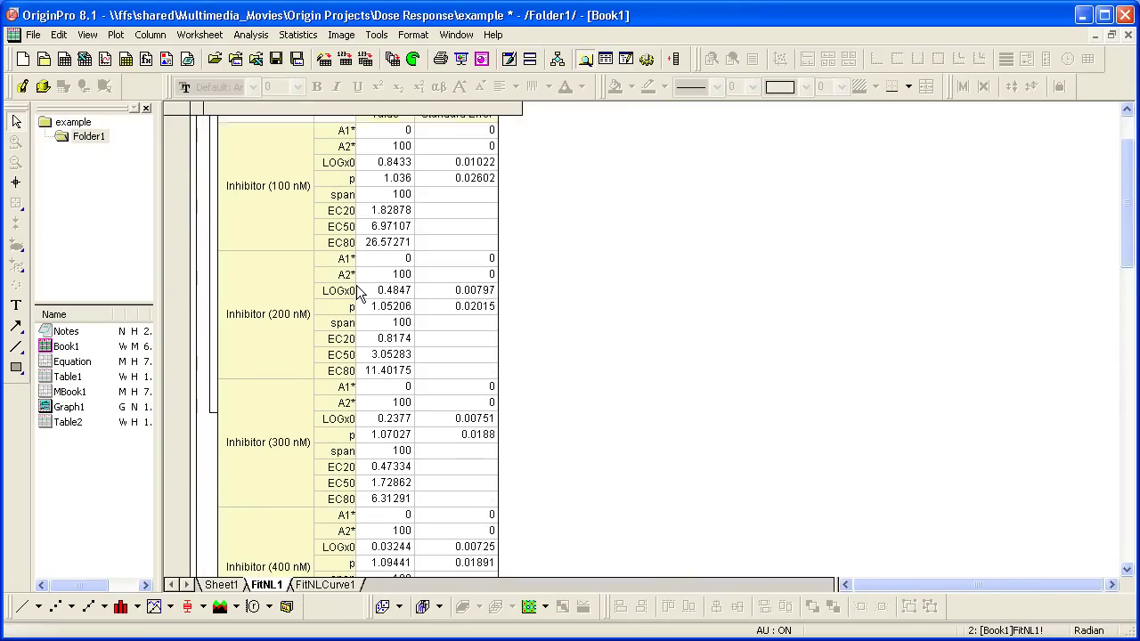
pyautogui.click(209, 127)
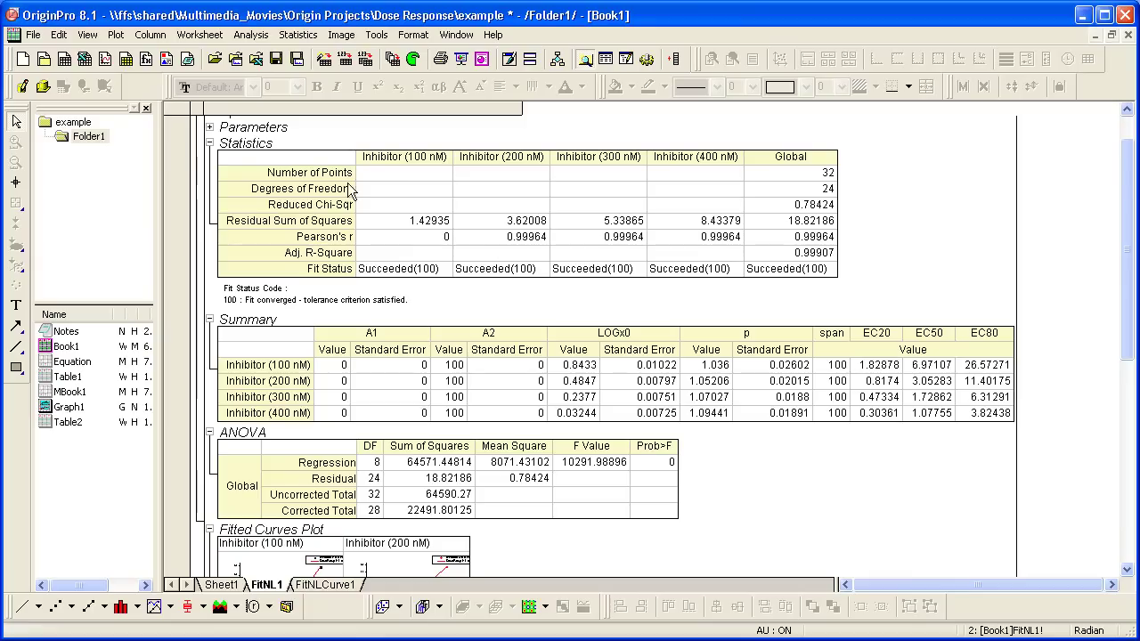
# - Search Quick Help for 'ec50' and read the 'How to compute EC50/IC50 in Dose Response fitting' topic
pyautogui.click(88, 35)
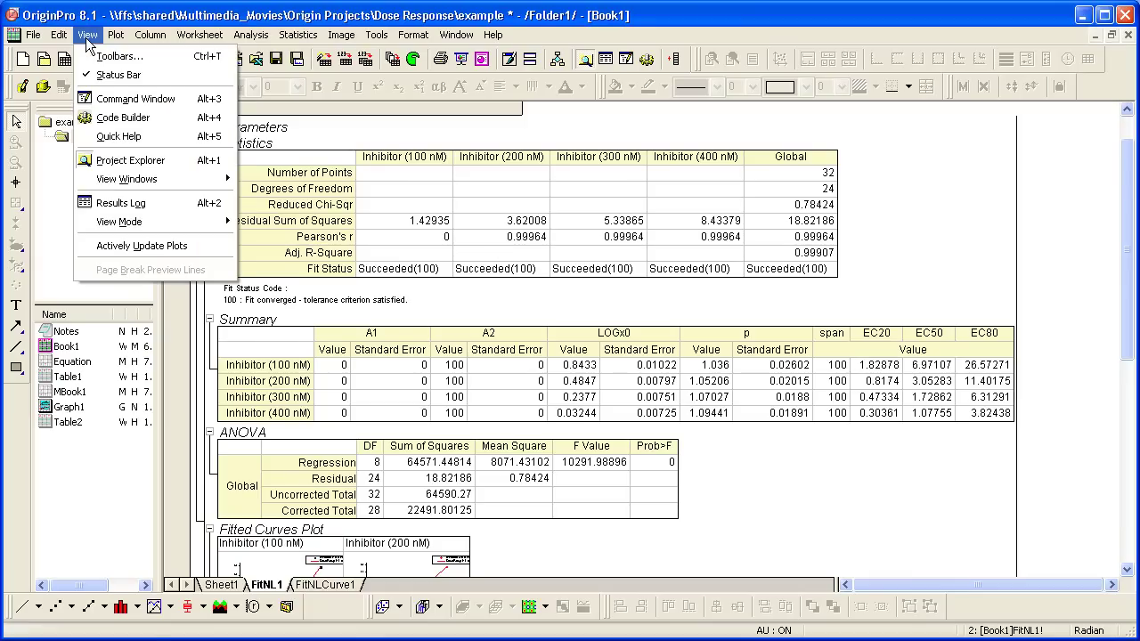
pyautogui.click(108, 136)
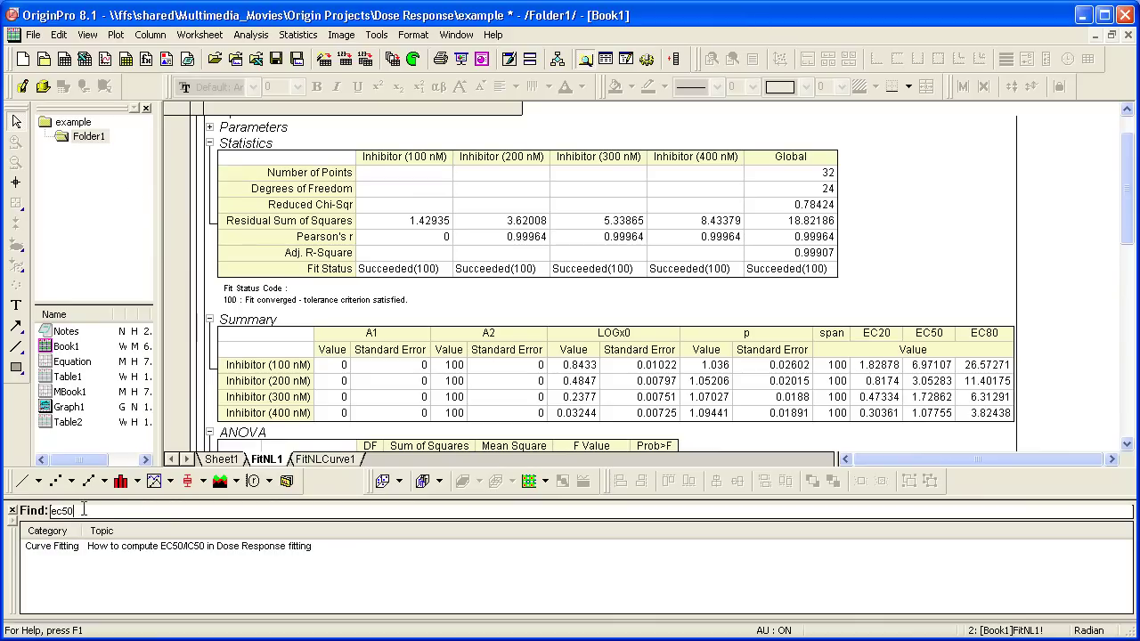
pyautogui.doubleClick(189, 549)
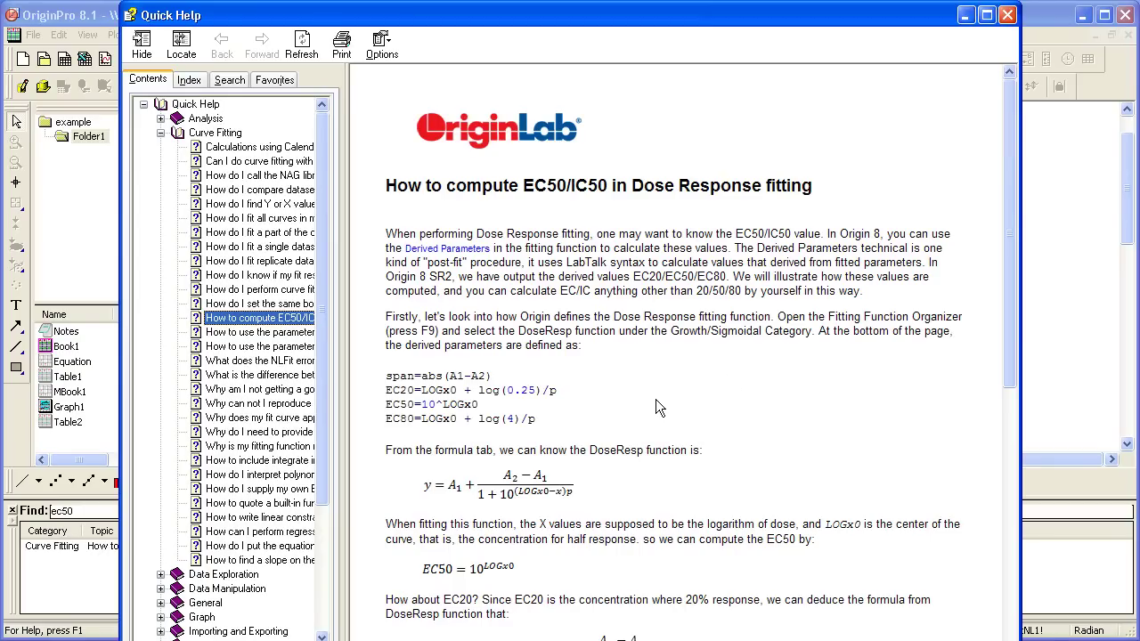
# - Close Quick Help, copy the EC90=10^(LOGx0 + log(9)/p) line from the project Notes, and close Notes
pyautogui.click(1007, 15)
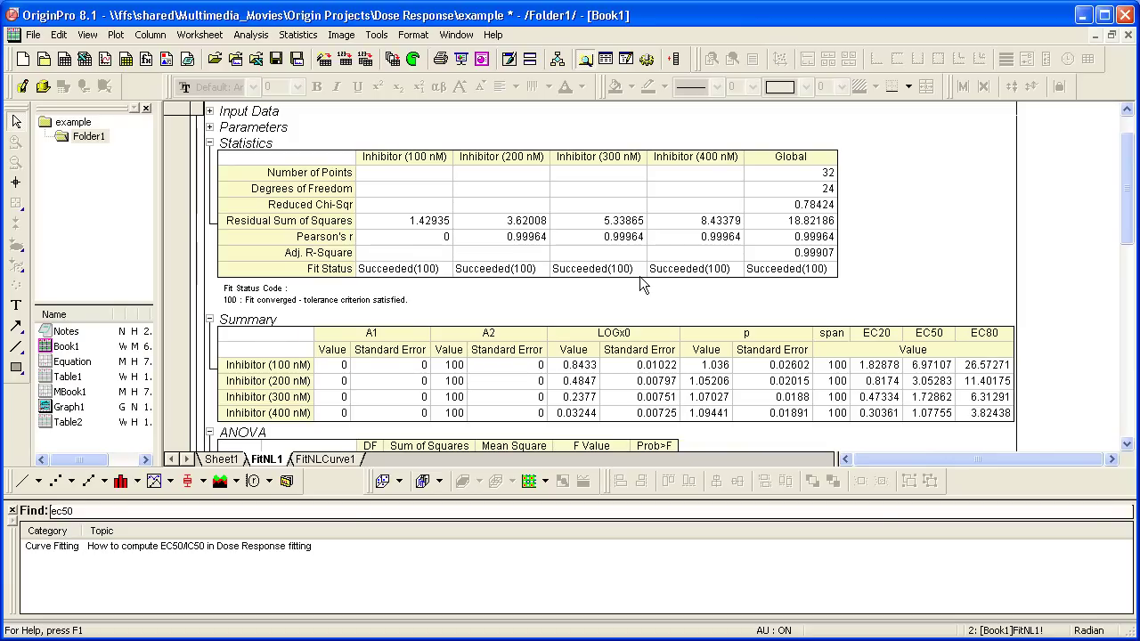
pyautogui.doubleClick(64, 334)
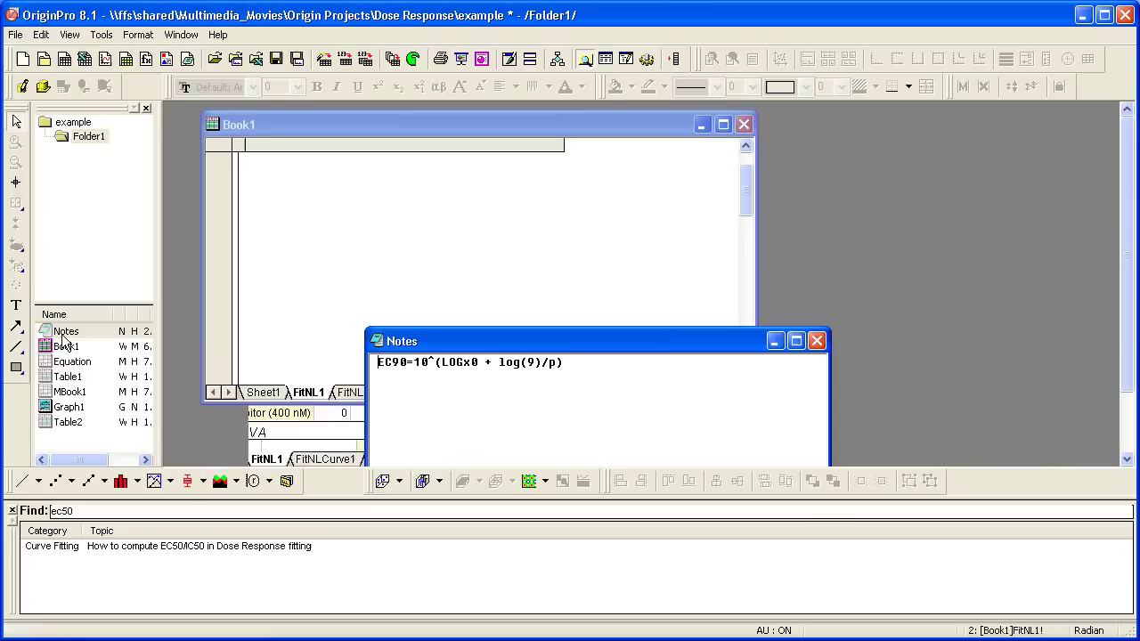
pyautogui.moveTo(445, 341); pyautogui.dragTo(448, 303)
pyautogui.click(598, 327)
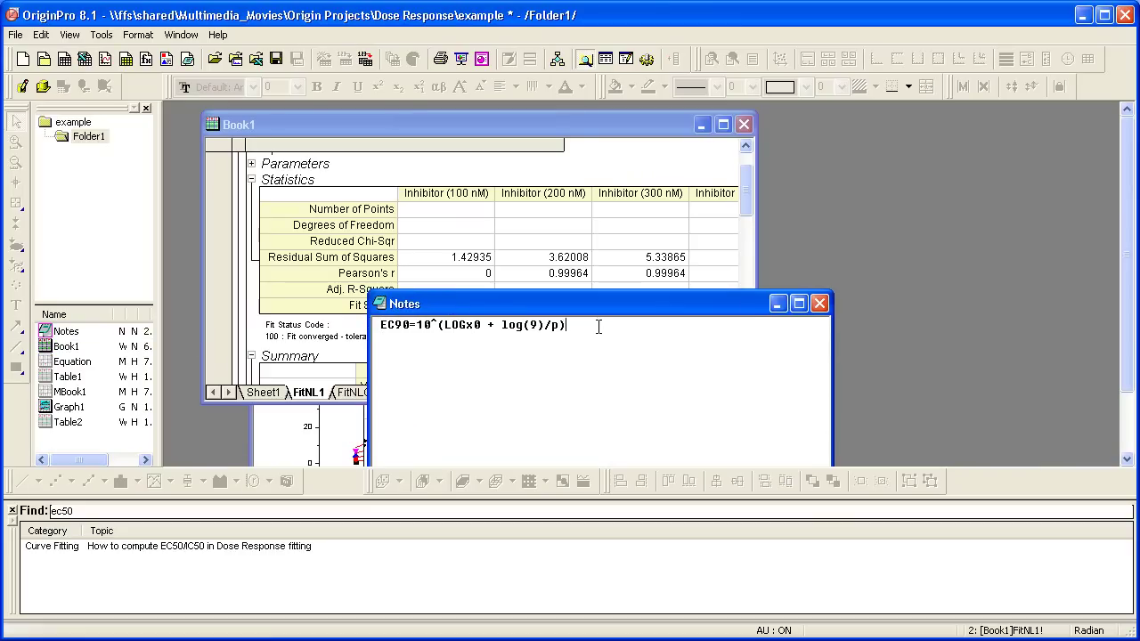
pyautogui.moveTo(598, 327); pyautogui.dragTo(477, 333)
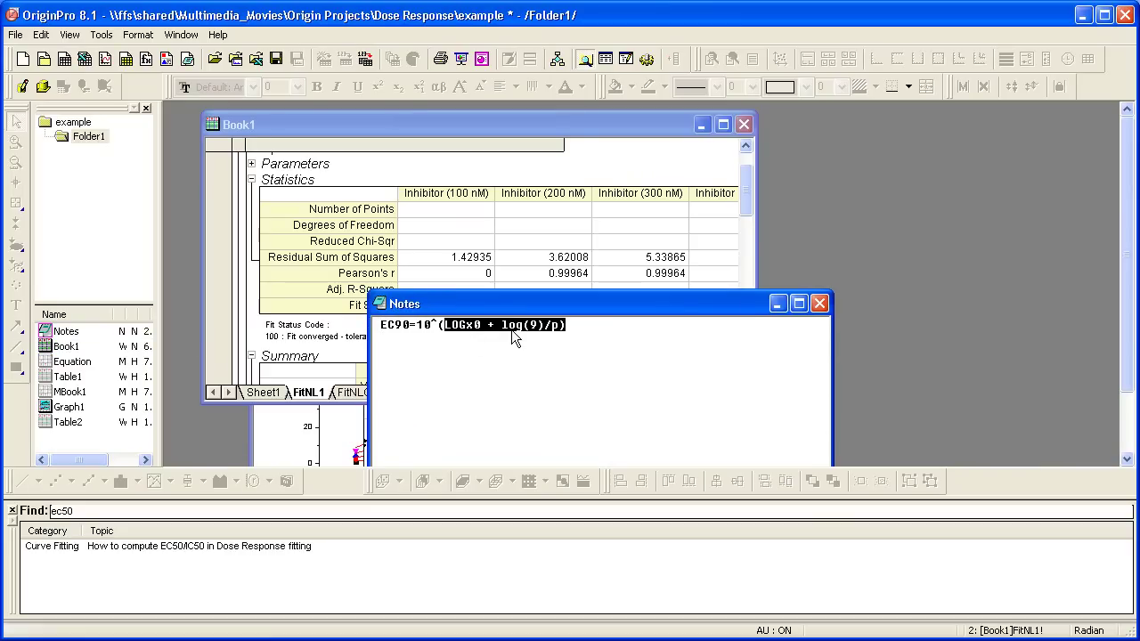
pyautogui.click(393, 328)
pyautogui.moveTo(393, 329); pyautogui.dragTo(583, 328)
pyautogui.hotkey('ctrl', 'c')
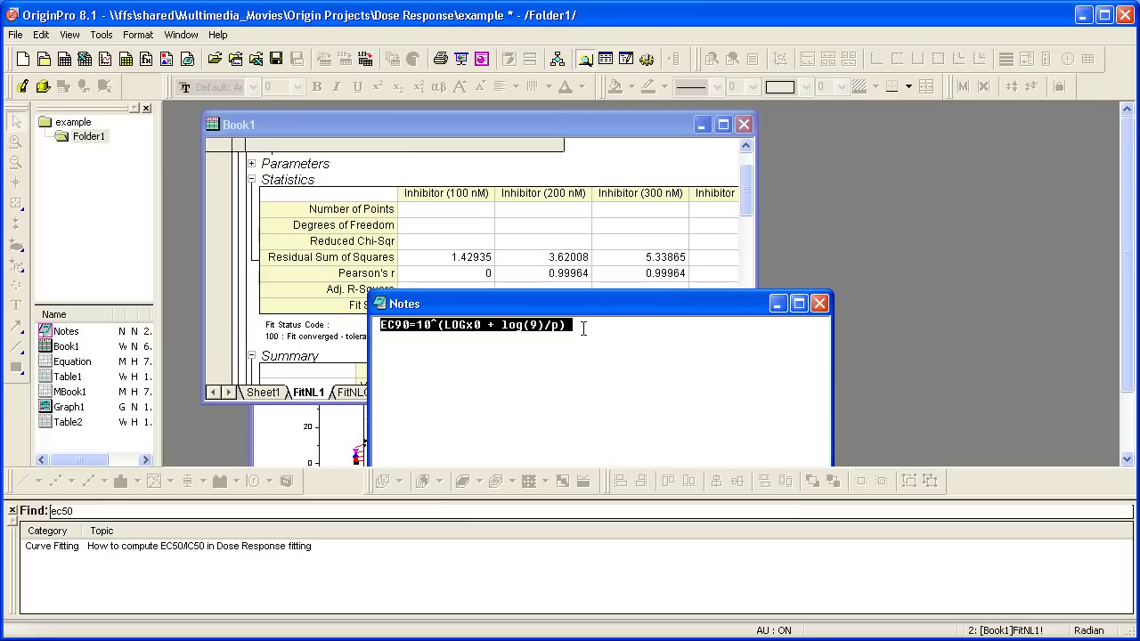
pyautogui.click(819, 303)
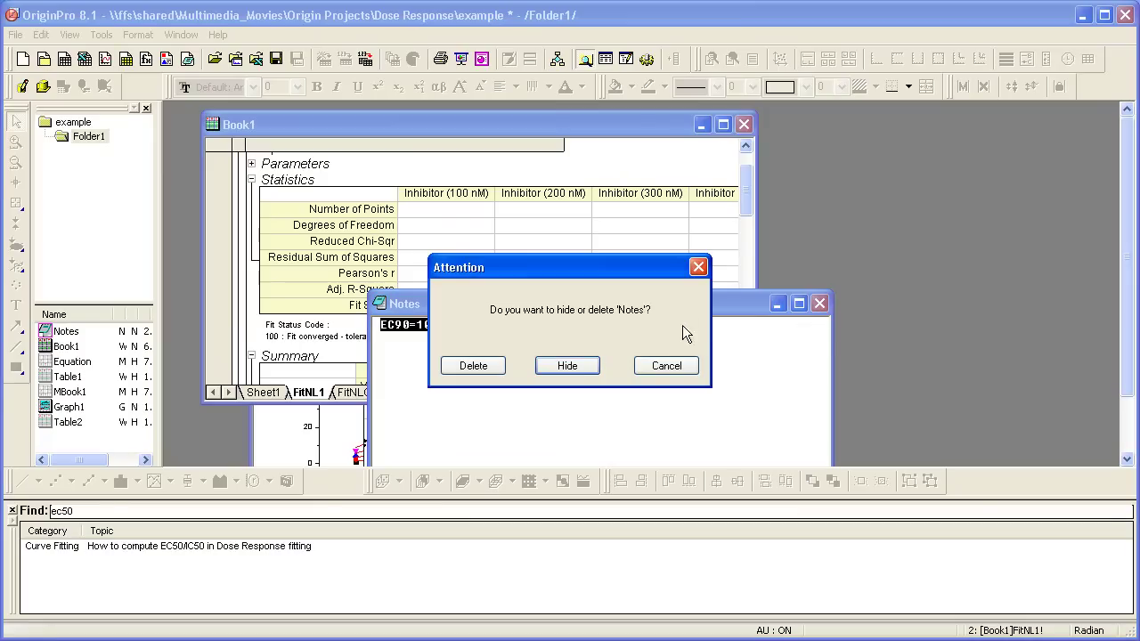
# - Hide the Notes rather than deleting them, and open the Fitting Function Organizer
pyautogui.click(551, 369)
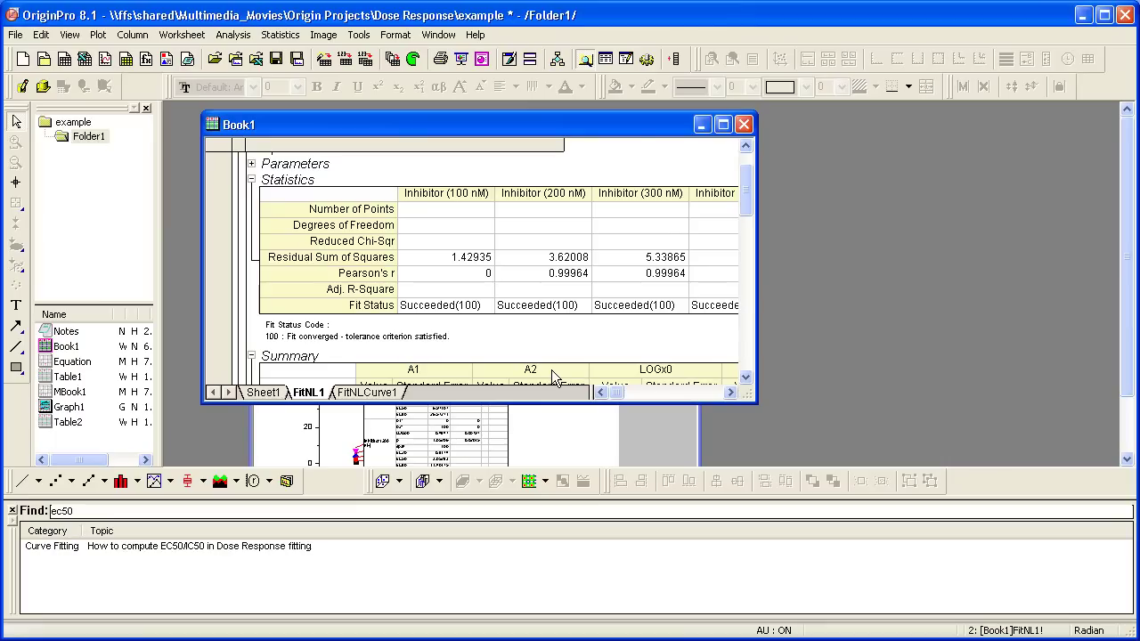
pyautogui.click(358, 34)
pyautogui.click(426, 100)
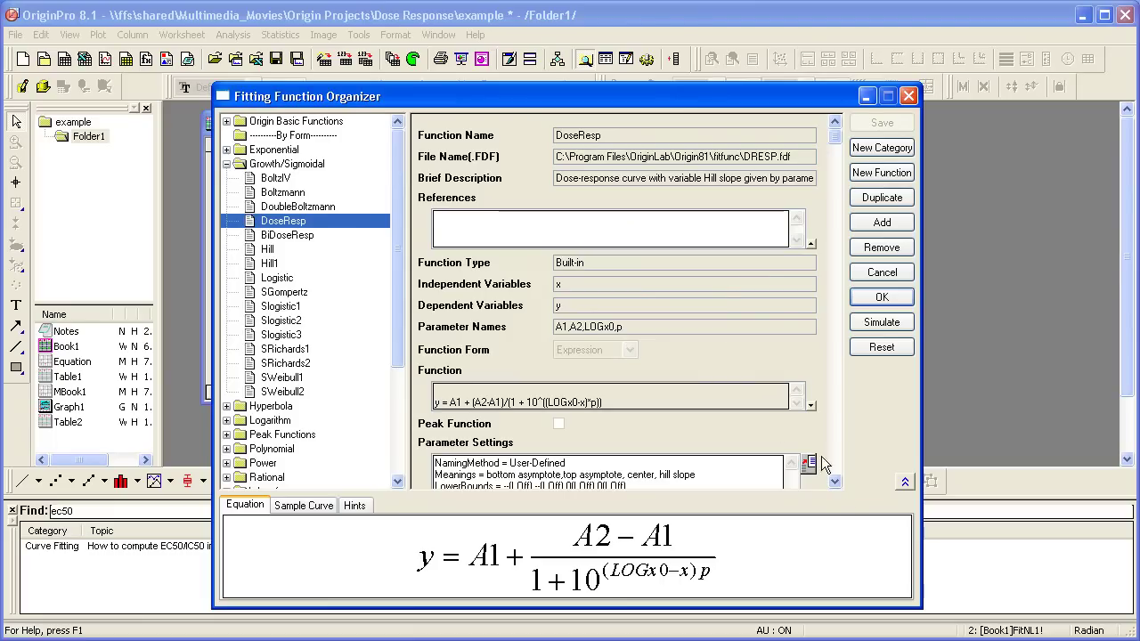
# - Paste EC90=10^(LOGx0 + log(9)/p) into DoseResp's Derived Parameters and save the function
pyautogui.moveTo(837, 484); pyautogui.dragTo(837, 484)
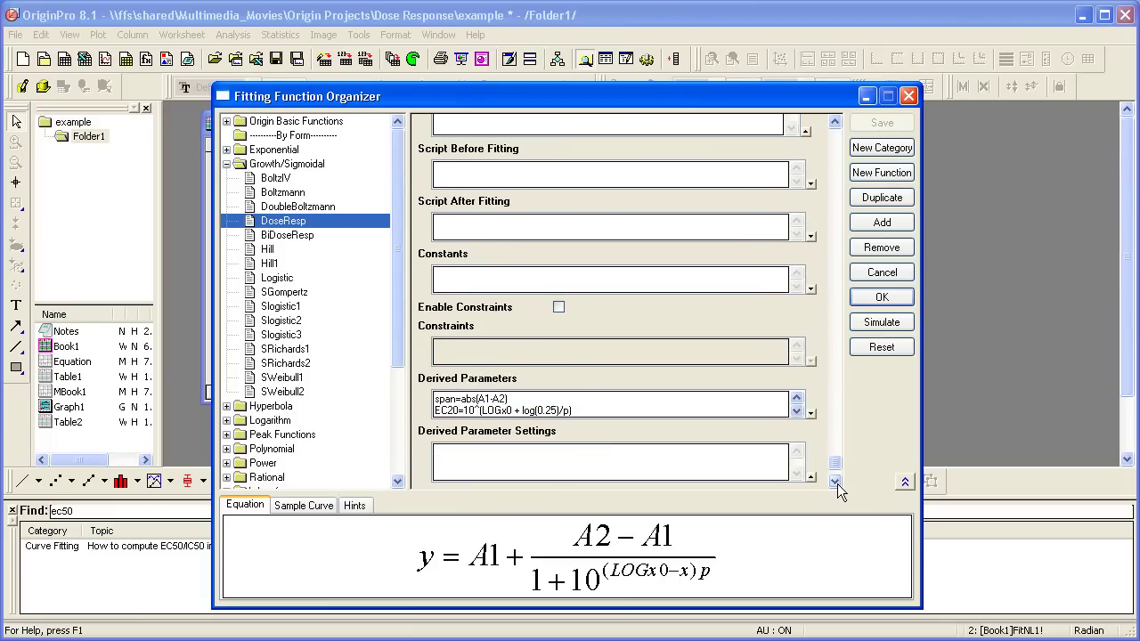
pyautogui.scroll(-1, 666, 419)
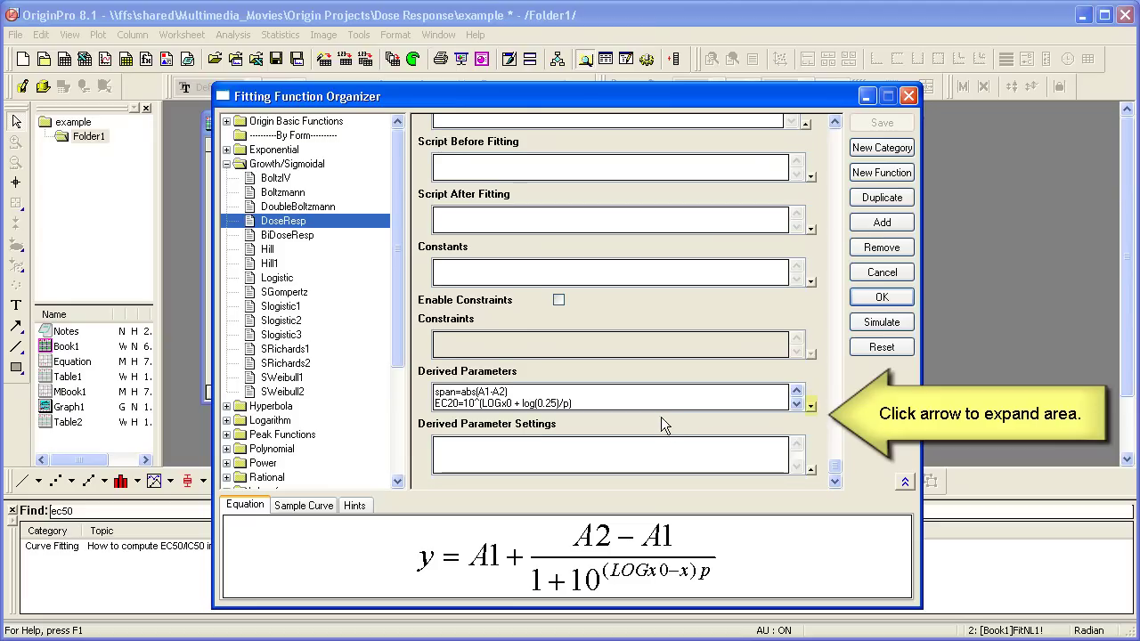
pyautogui.click(796, 403)
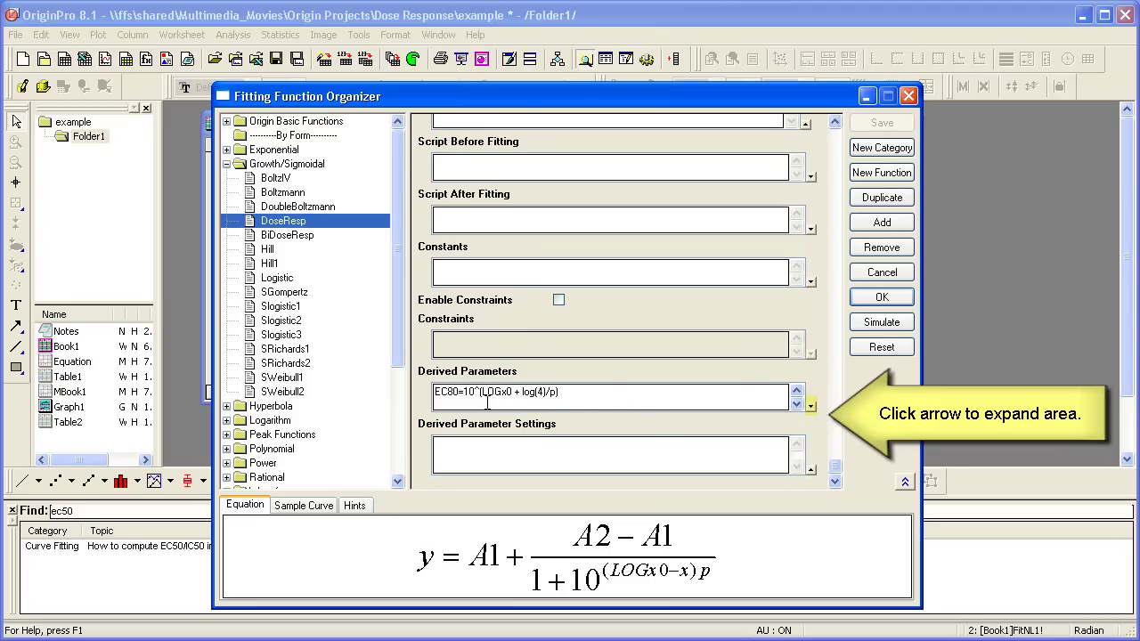
pyautogui.hotkey('ctrl', 'v')
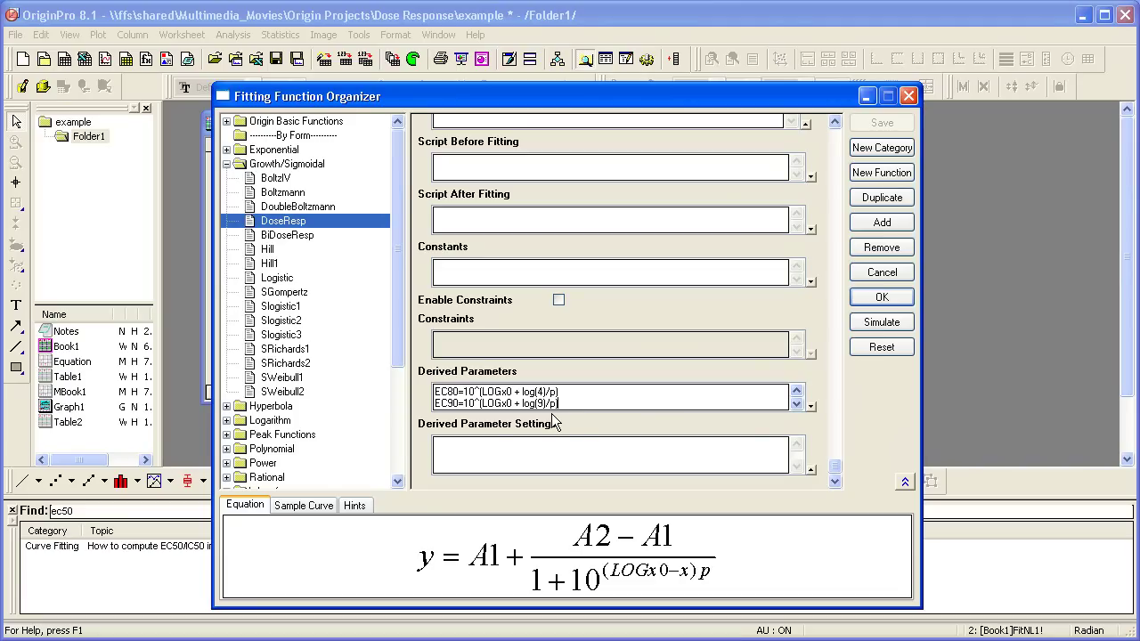
pyautogui.click(816, 427)
pyautogui.click(886, 122)
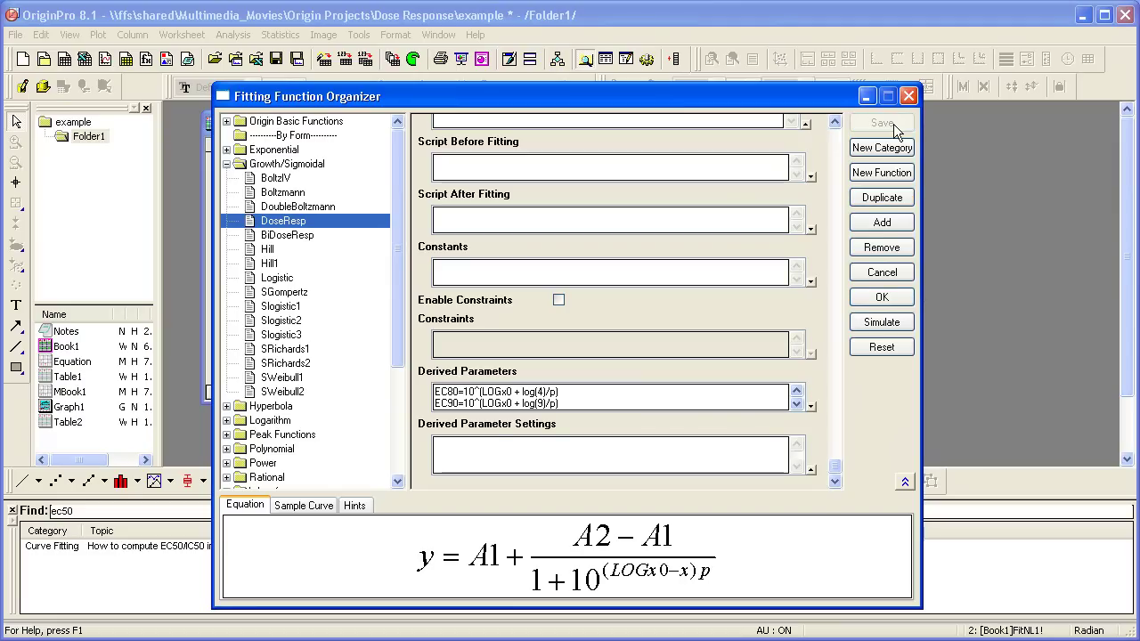
pyautogui.click(890, 296)
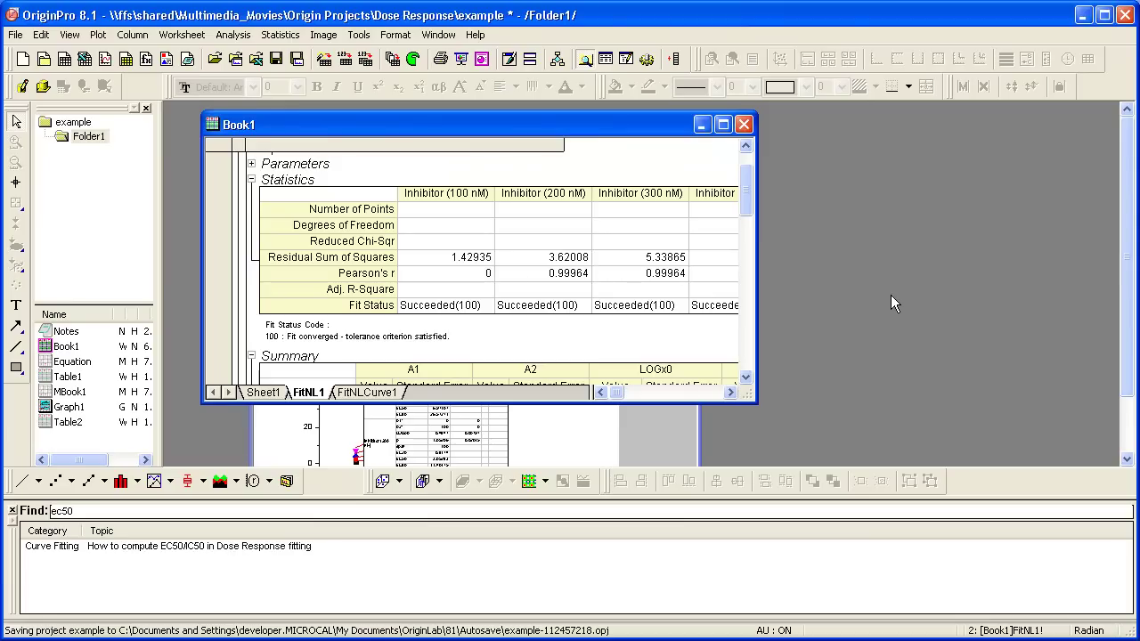
# - Maximize Book1 and refit via Change Parameters, adding EC90 (e.g. 58.12713 for 100 nM)
pyautogui.doubleClick(632, 131)
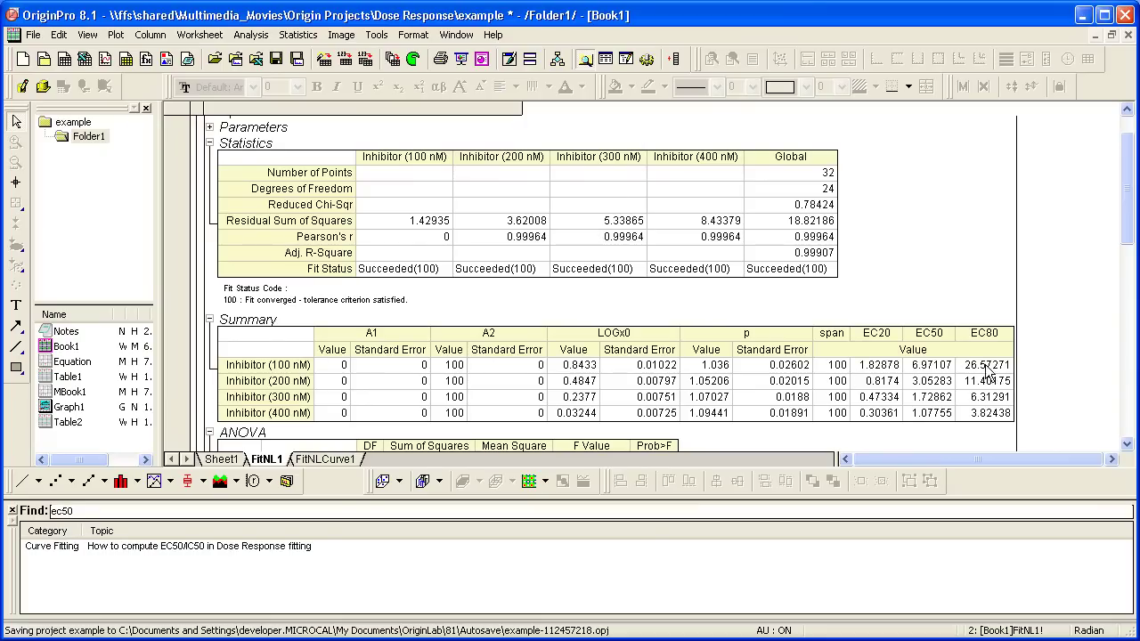
pyautogui.moveTo(1126, 254); pyautogui.dragTo(1123, 208)
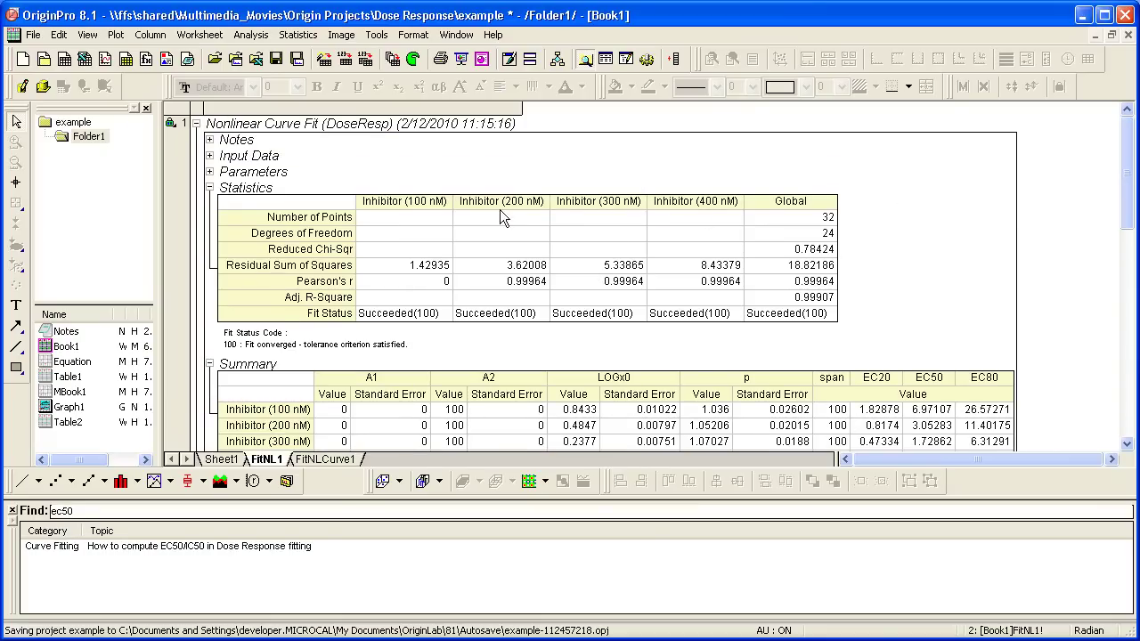
pyautogui.click(178, 126)
pyautogui.click(240, 148)
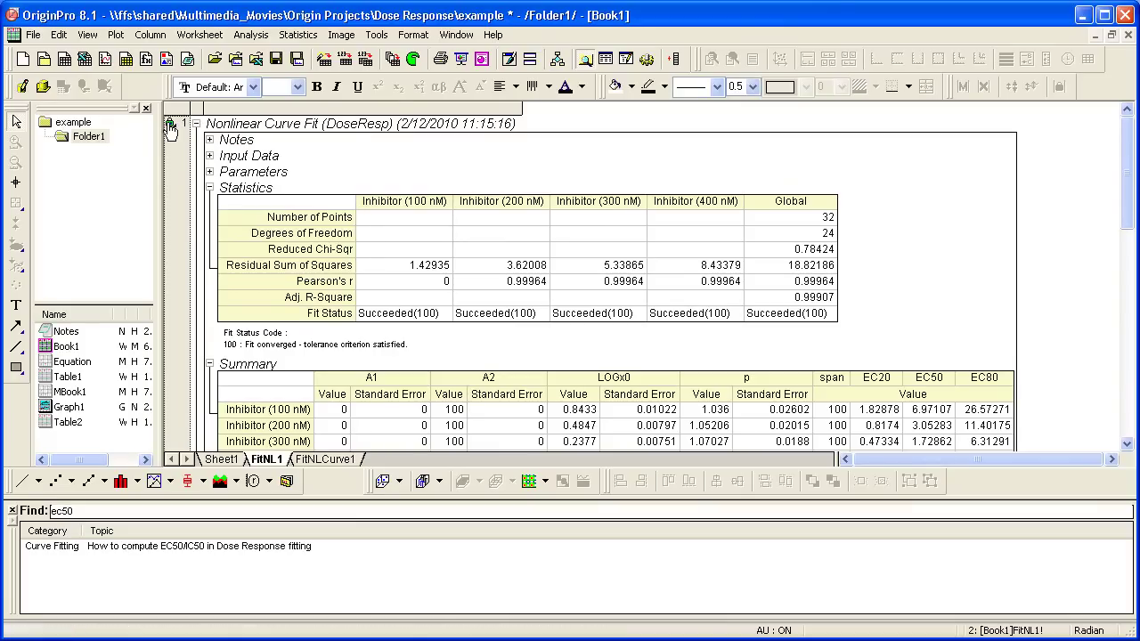
pyautogui.click(177, 125)
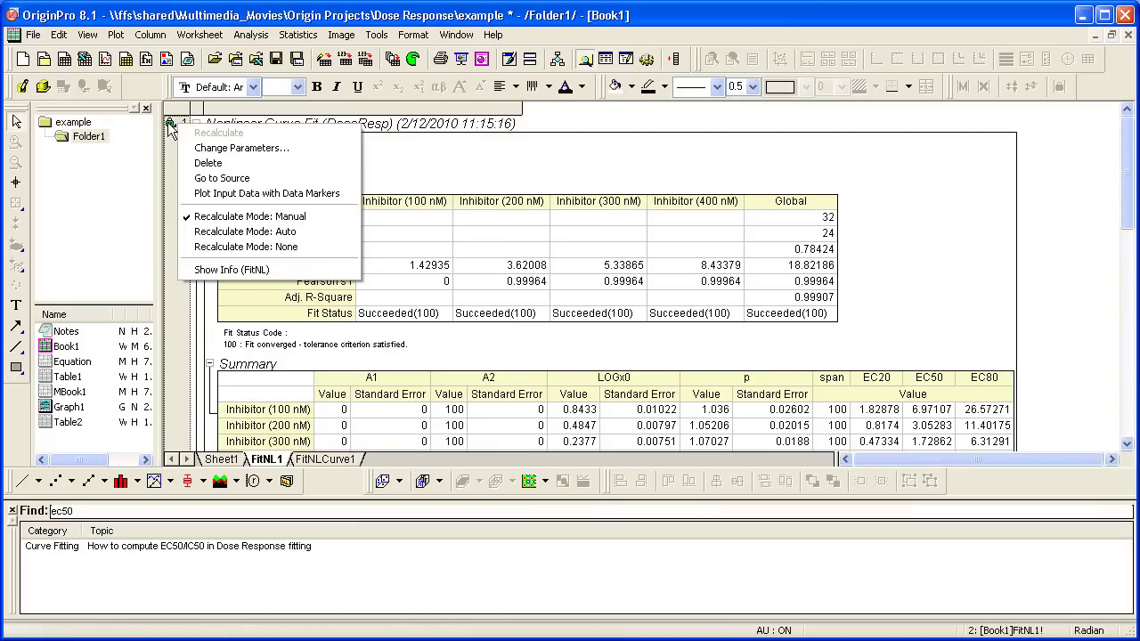
pyautogui.click(286, 151)
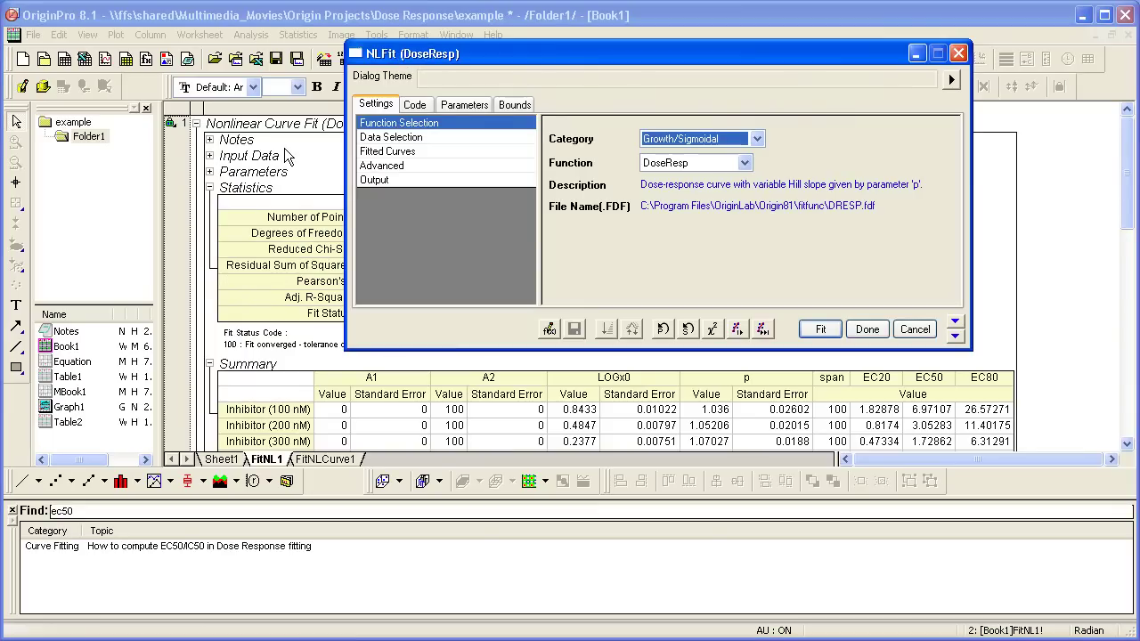
pyautogui.click(823, 329)
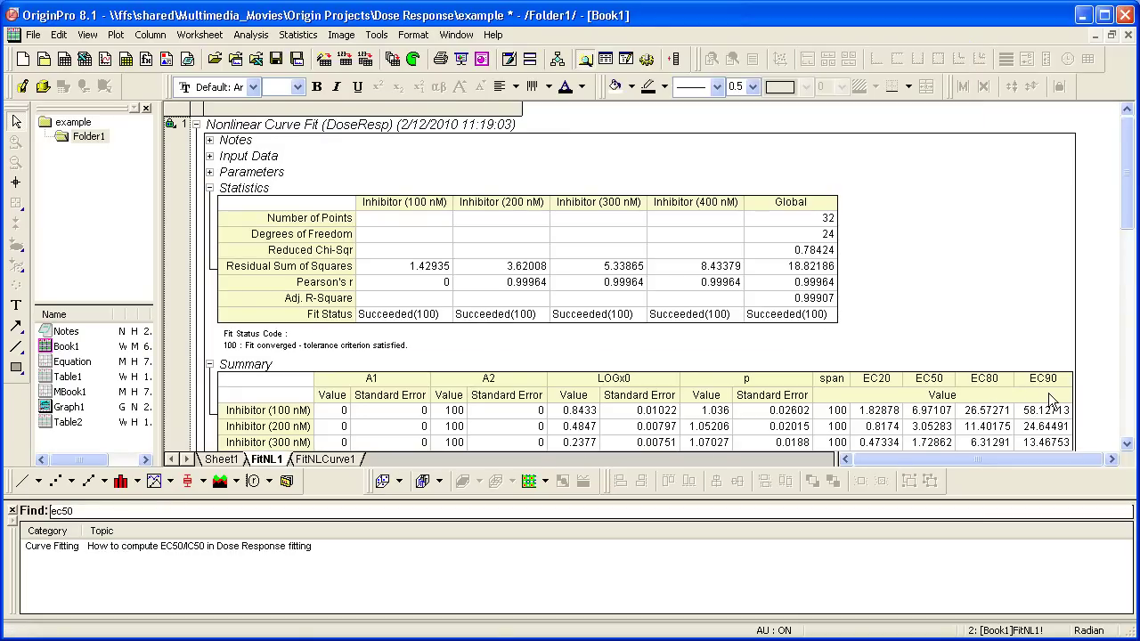
pyautogui.scroll(-2, 1048, 396)
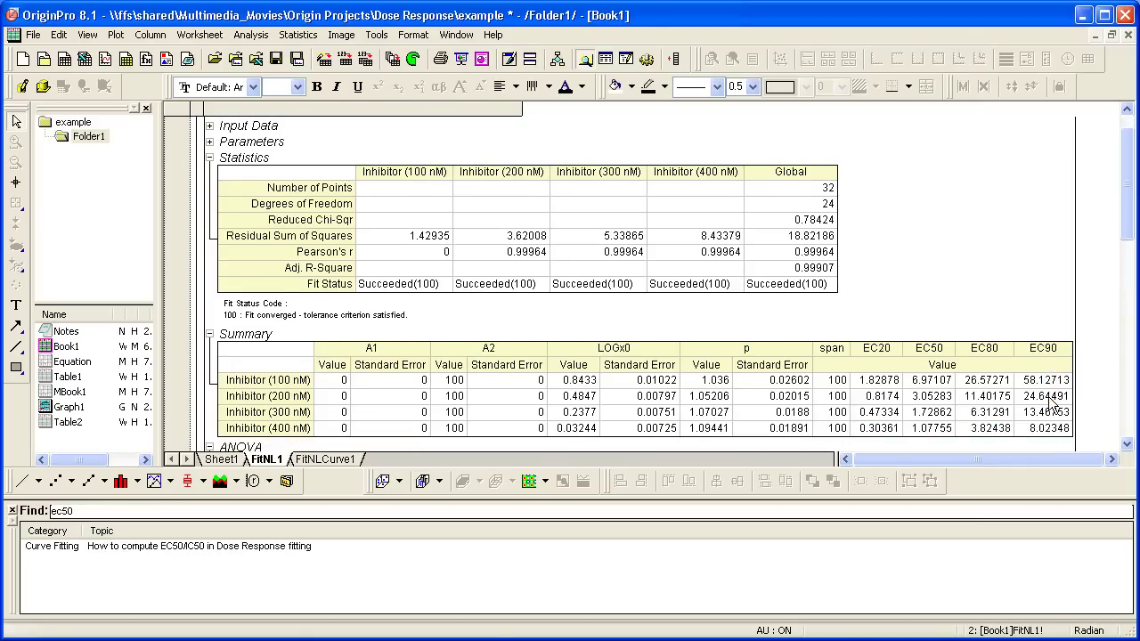